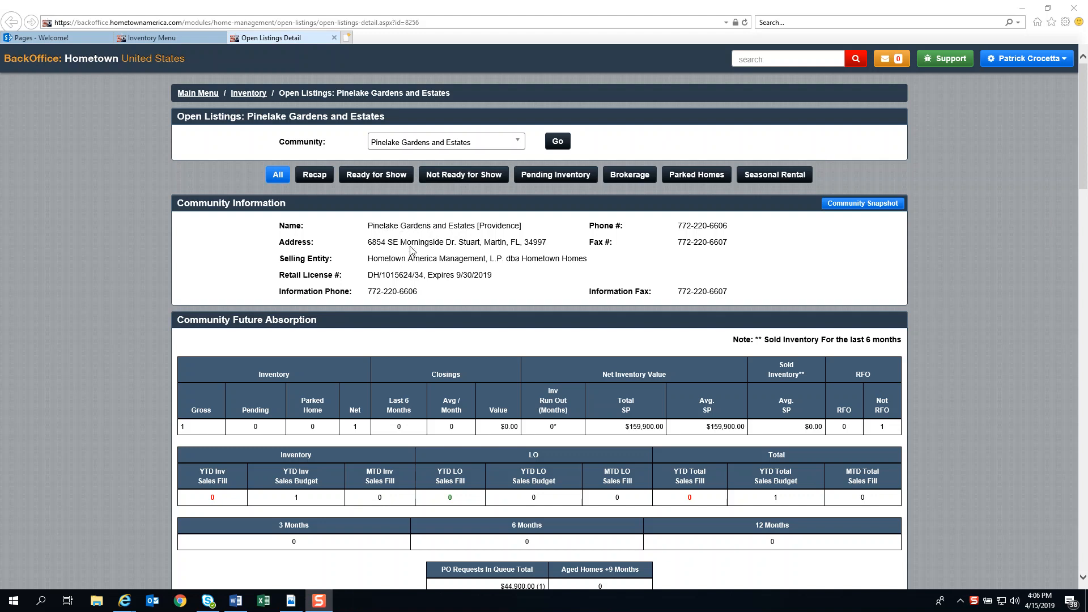
Open the inventory record of the new home at site B16005 listed under Not Ready for Occupancy.
scroll(413, 252, down, 10)
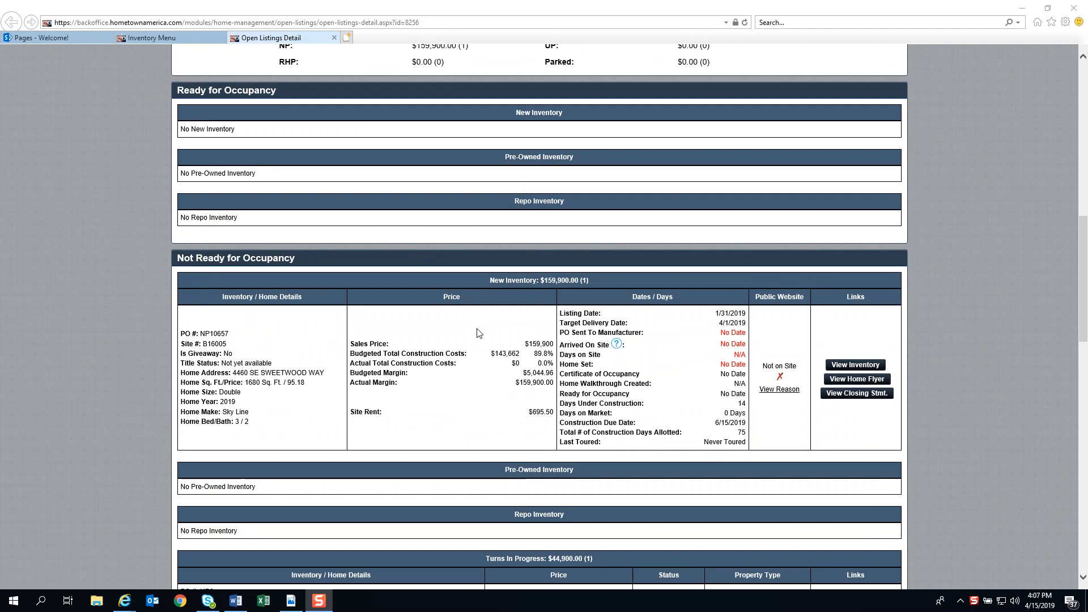
click(856, 365)
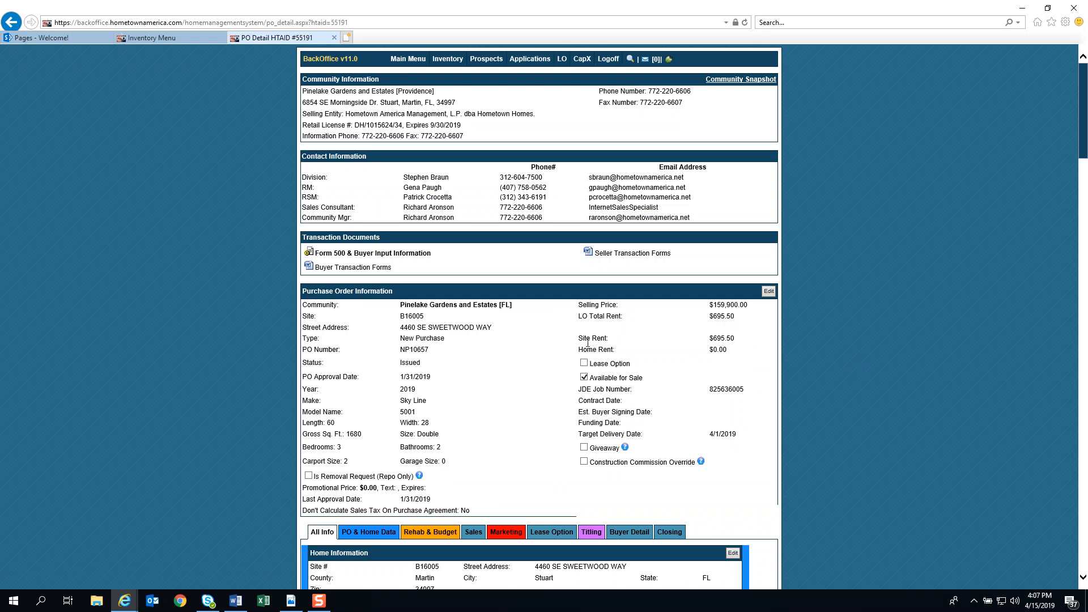
Review the home's information, tracking dates, budget, purchase order files, Web Ad and sample photos down to the comments log.
scroll(588, 343, down, 6)
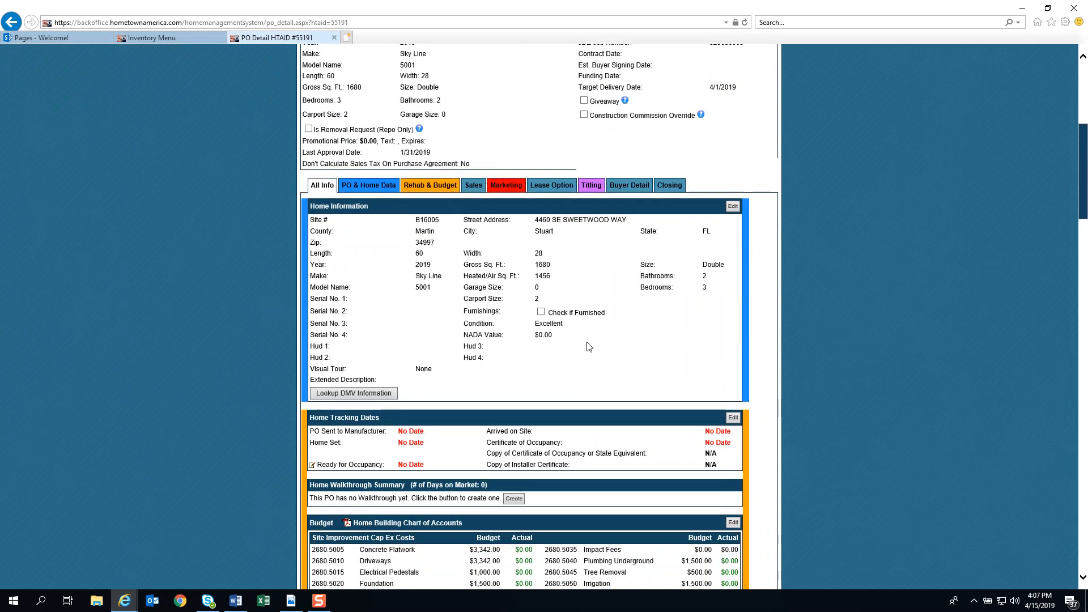
scroll(590, 347, down, 7)
scroll(588, 343, down, 1)
scroll(588, 343, up, 6)
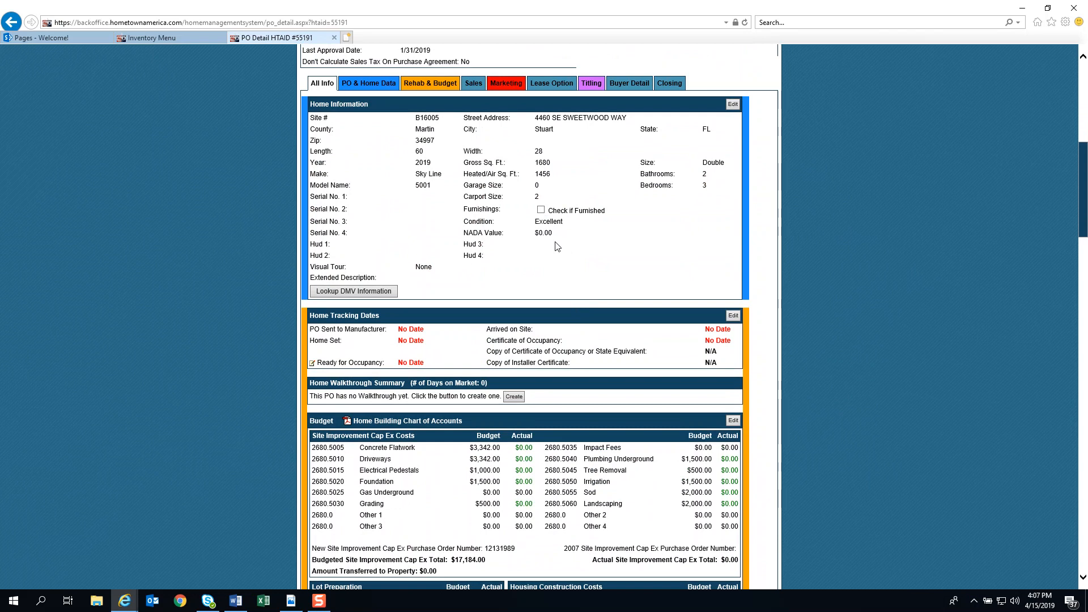
scroll(577, 338, down, 2)
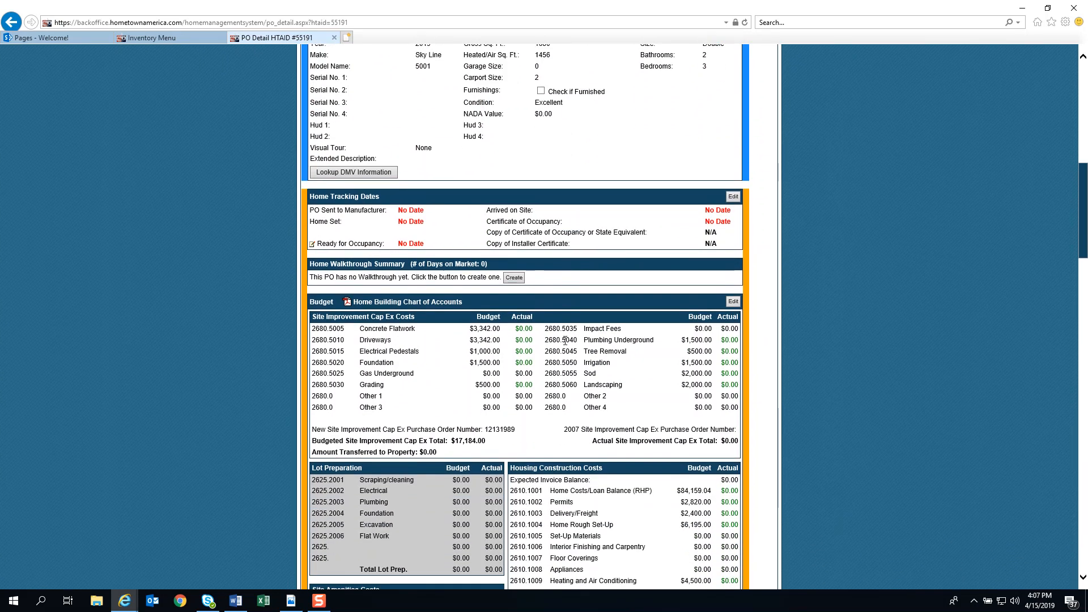
scroll(565, 340, down, 4)
scroll(563, 352, down, 1)
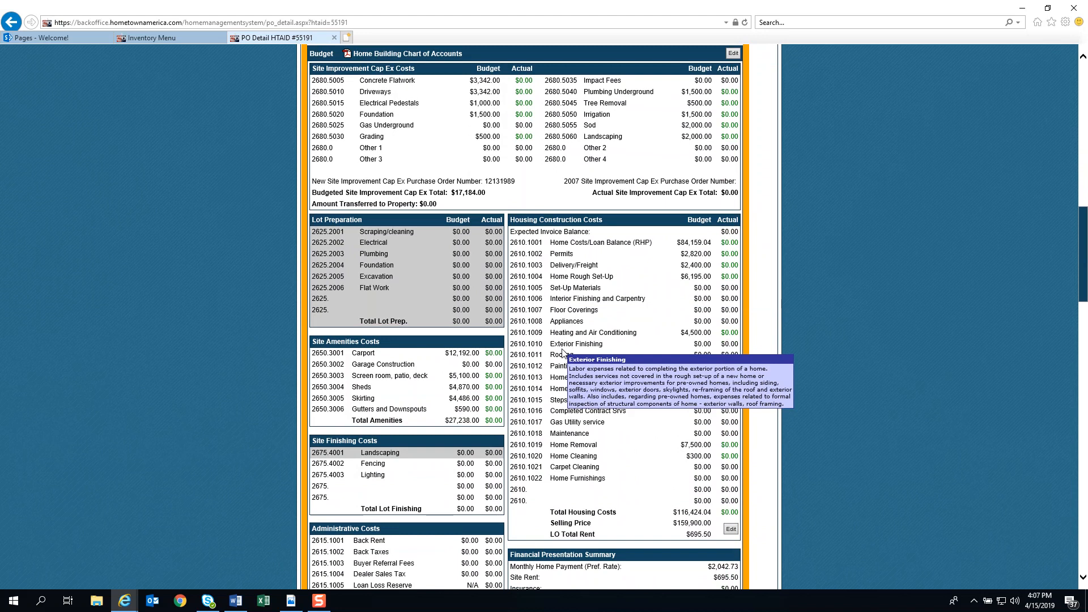
scroll(564, 352, down, 8)
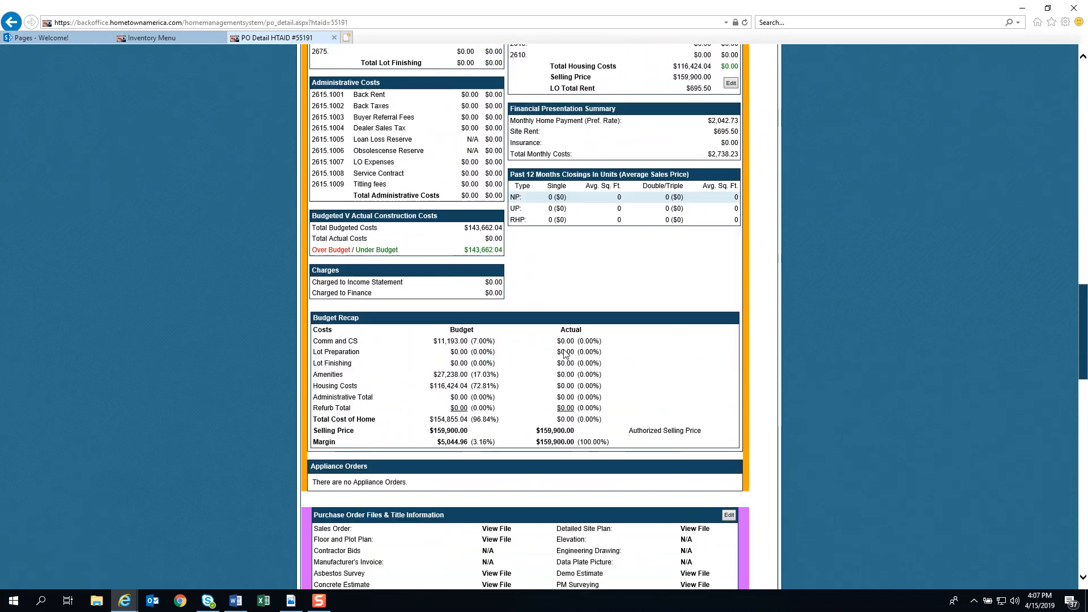
scroll(565, 352, down, 7)
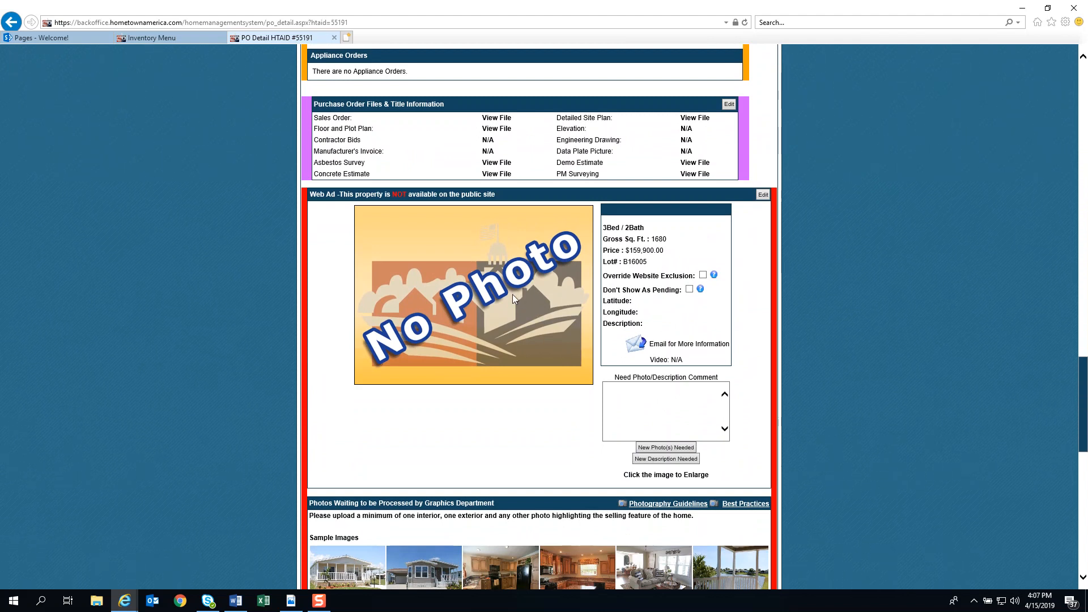
scroll(512, 297, down, 1)
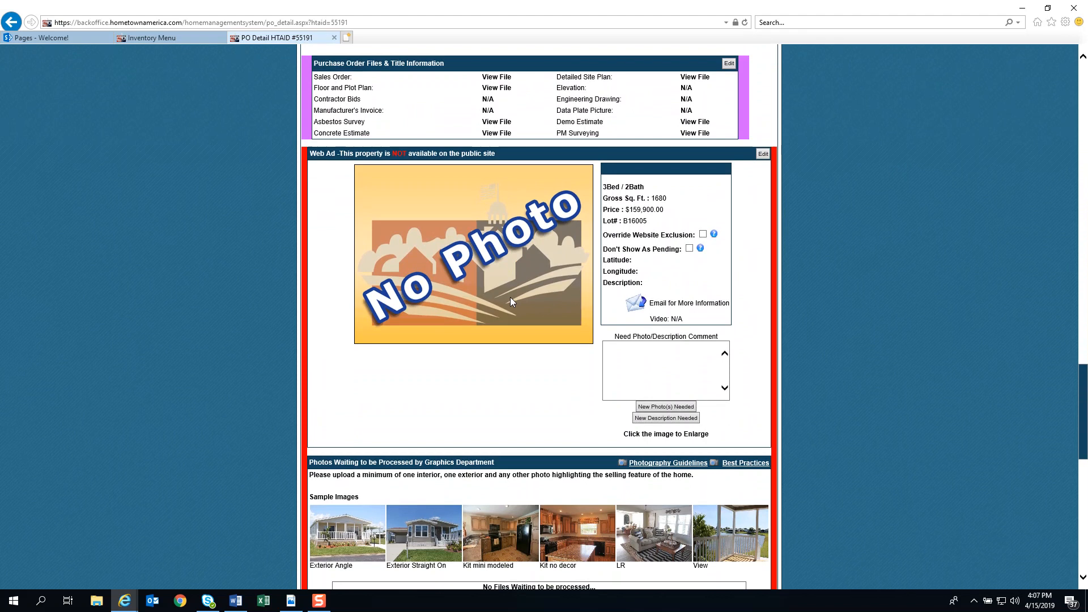
scroll(510, 297, down, 3)
scroll(502, 342, up, 1)
scroll(502, 342, down, 8)
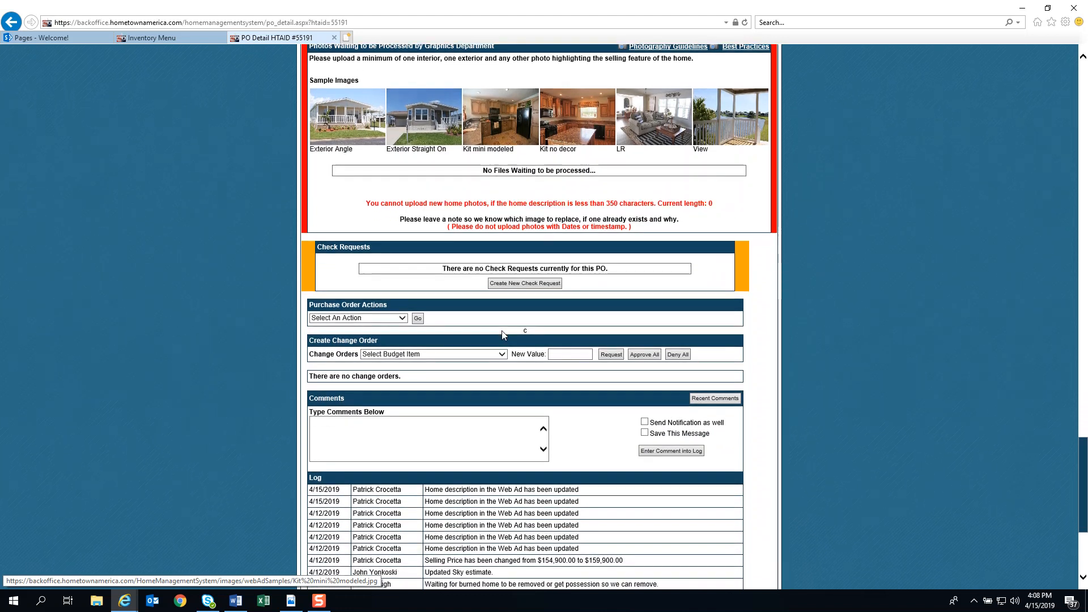
Open the Floor and Plot Plan PDF from the Purchase Order Files & Title Information section.
scroll(503, 335, up, 12)
scroll(509, 337, up, 2)
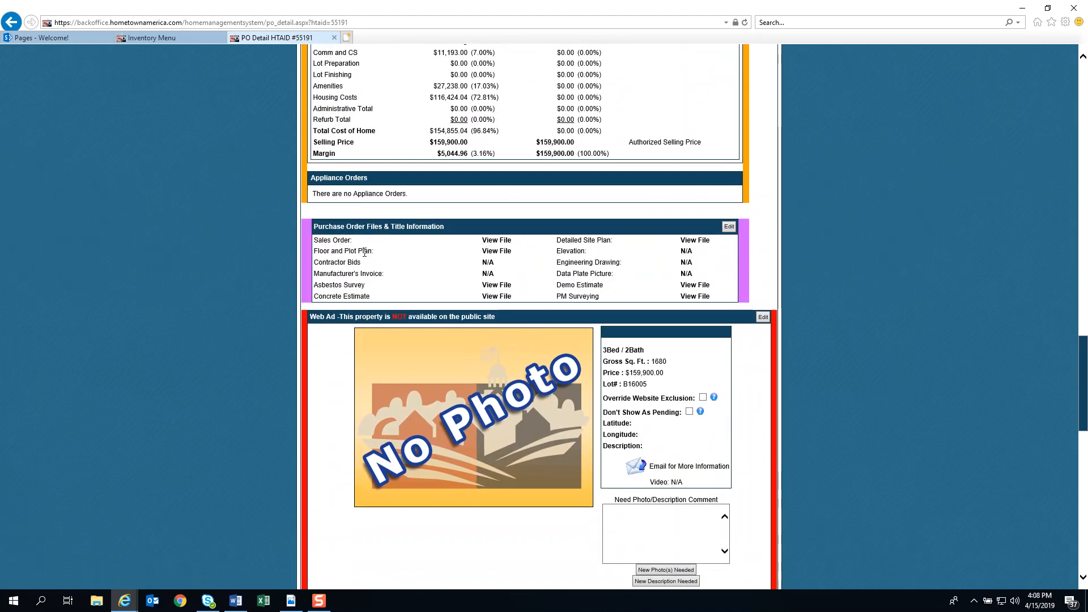
click(499, 253)
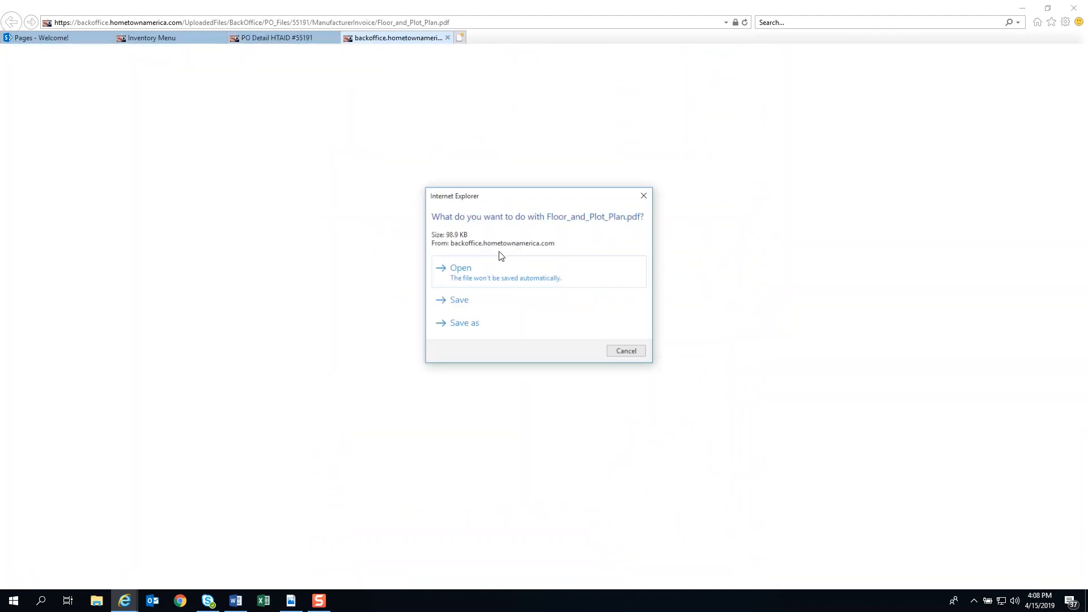
click(465, 269)
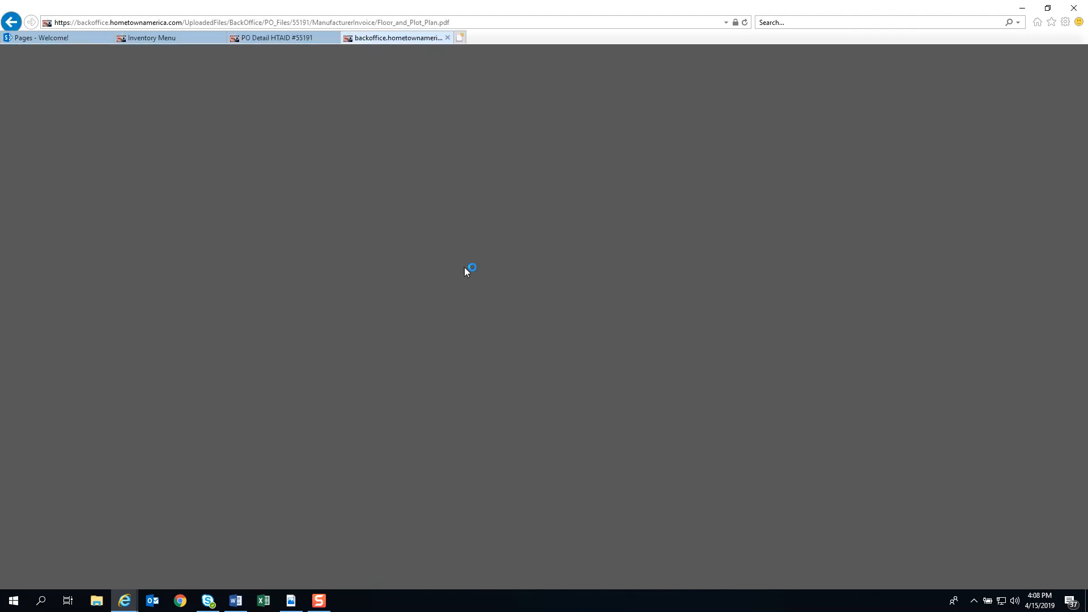
Examine the floor plan's rooms, dimensions, covered porch and drawing details, and close the plan.
scroll(464, 267, down, 8)
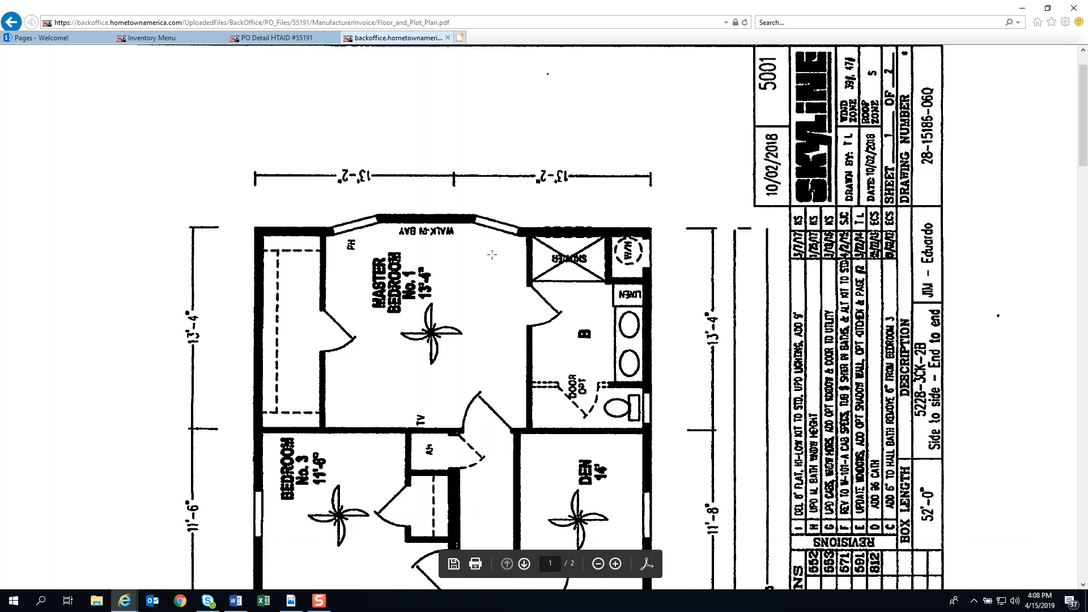
scroll(501, 260, down, 2)
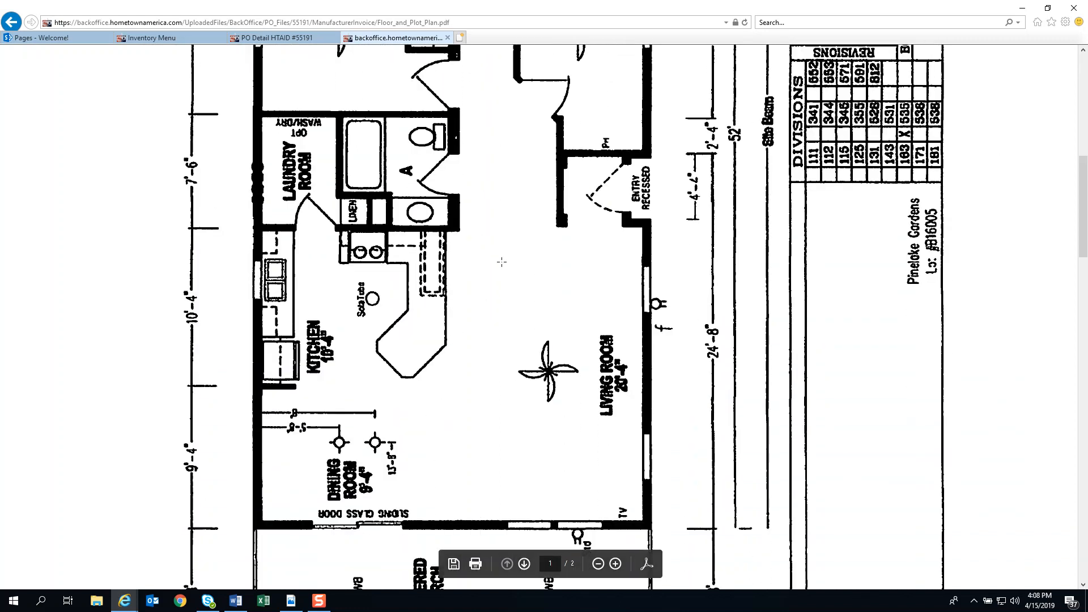
scroll(501, 261, up, 5)
scroll(501, 262, up, 5)
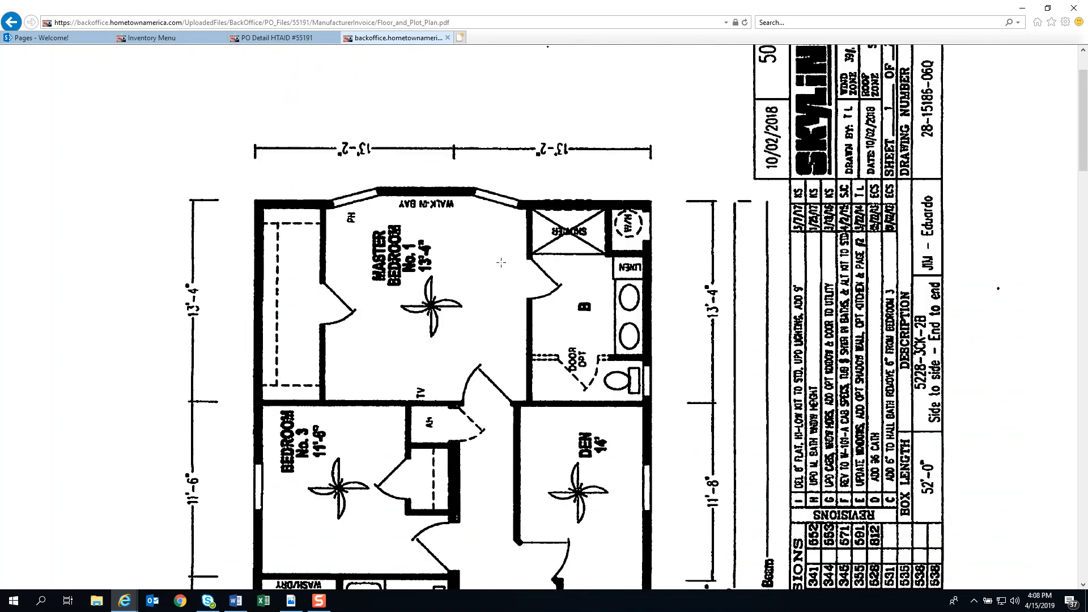
scroll(501, 262, down, 7)
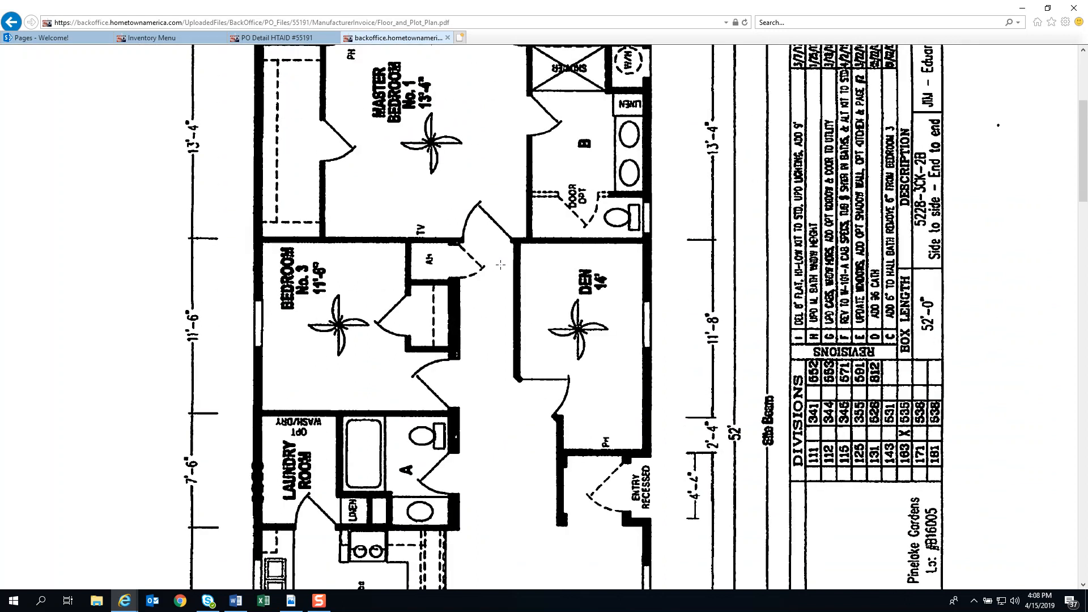
scroll(501, 265, up, 6)
scroll(502, 265, up, 1)
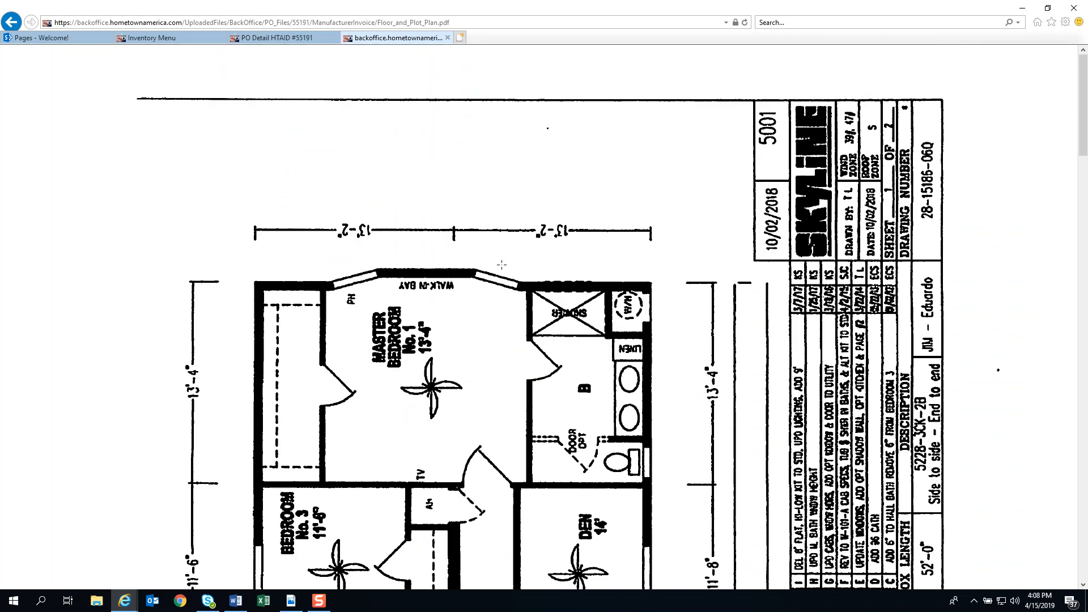
scroll(502, 264, down, 6)
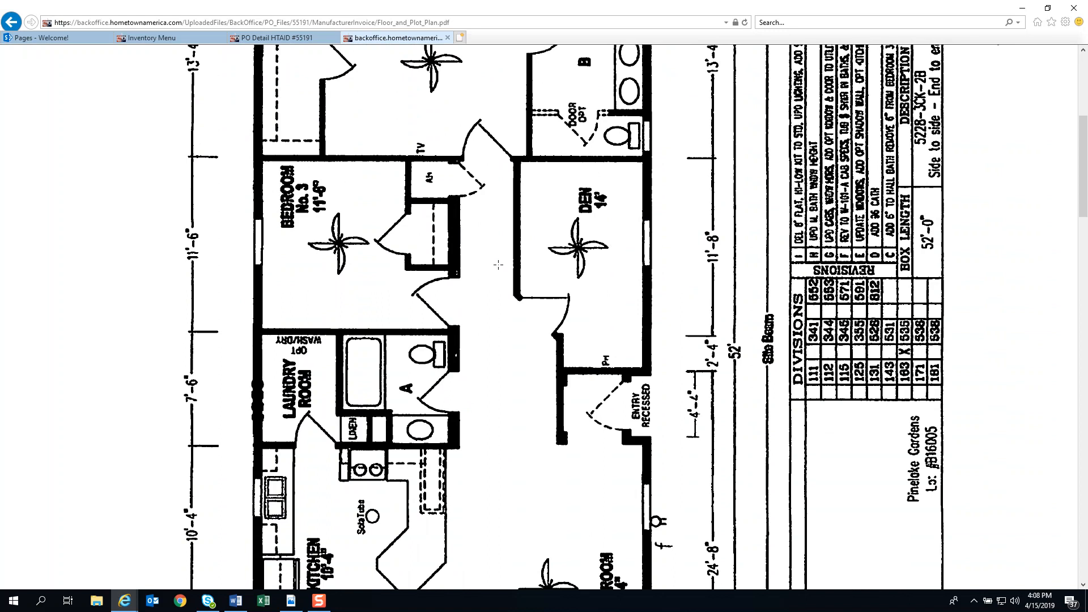
scroll(497, 282, up, 2)
scroll(498, 282, up, 3)
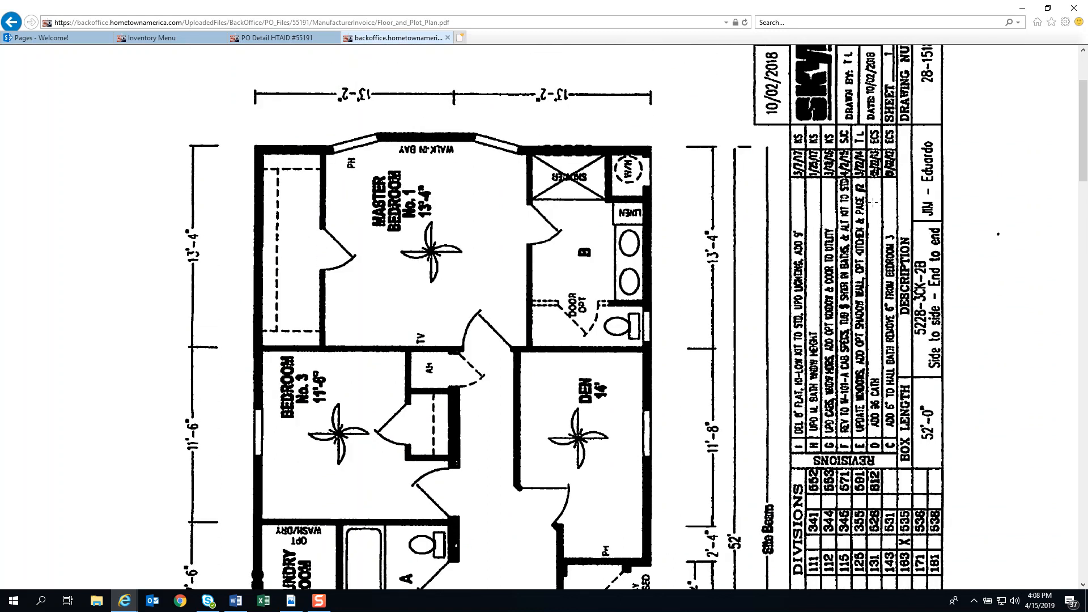
scroll(708, 235, up, 1)
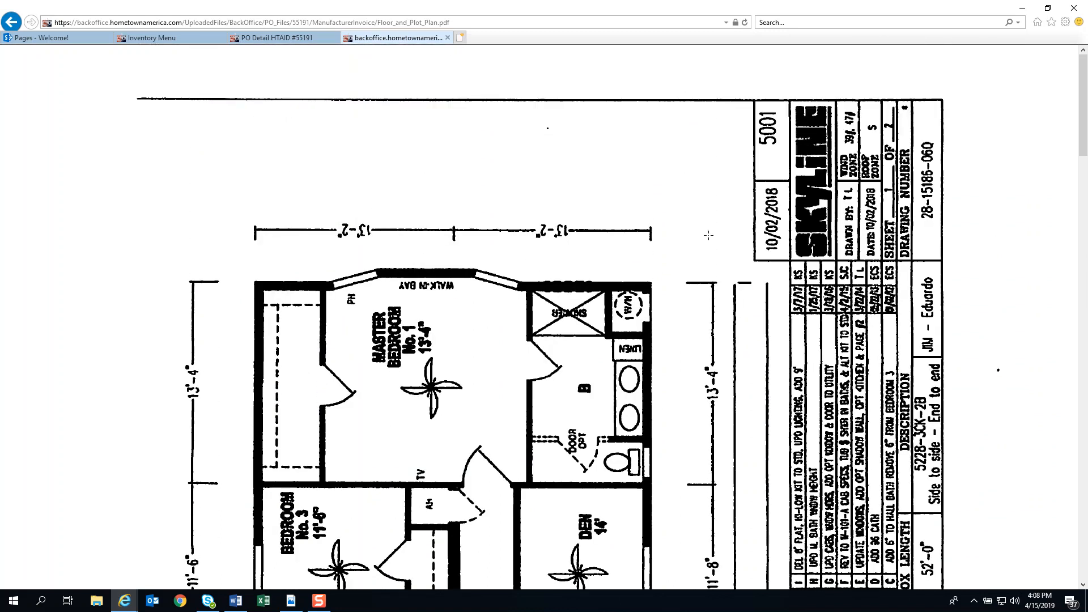
scroll(815, 342, down, 2)
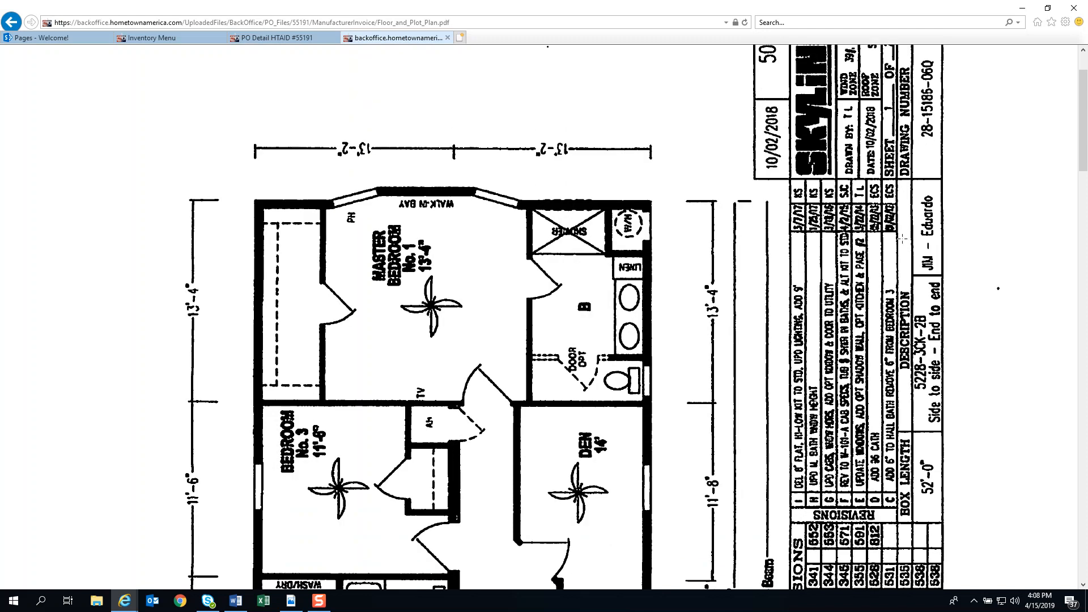
scroll(793, 374, down, 2)
scroll(791, 384, down, 20)
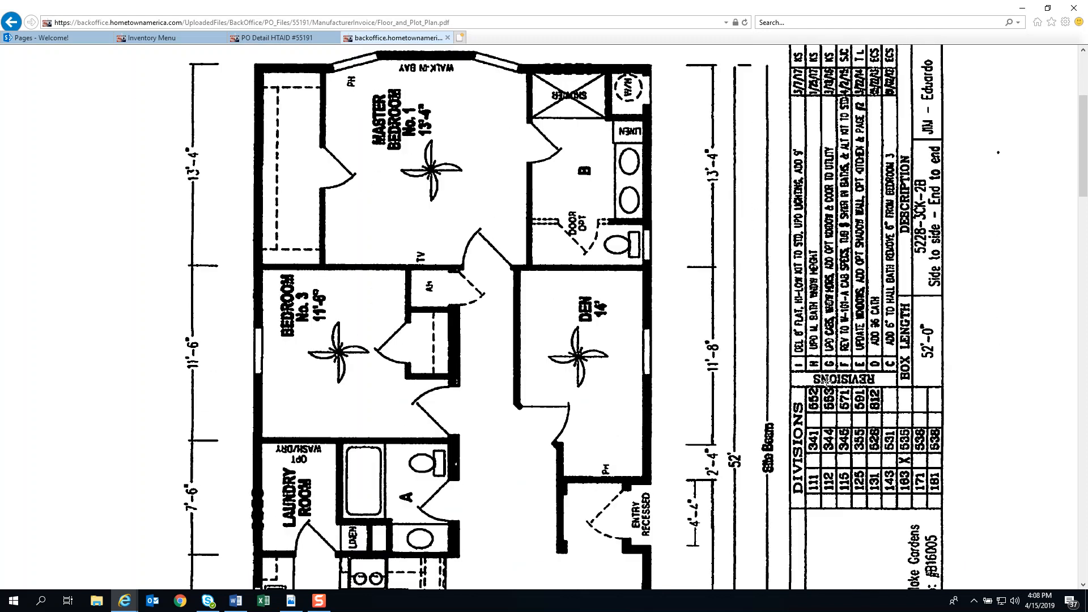
scroll(839, 338, down, 15)
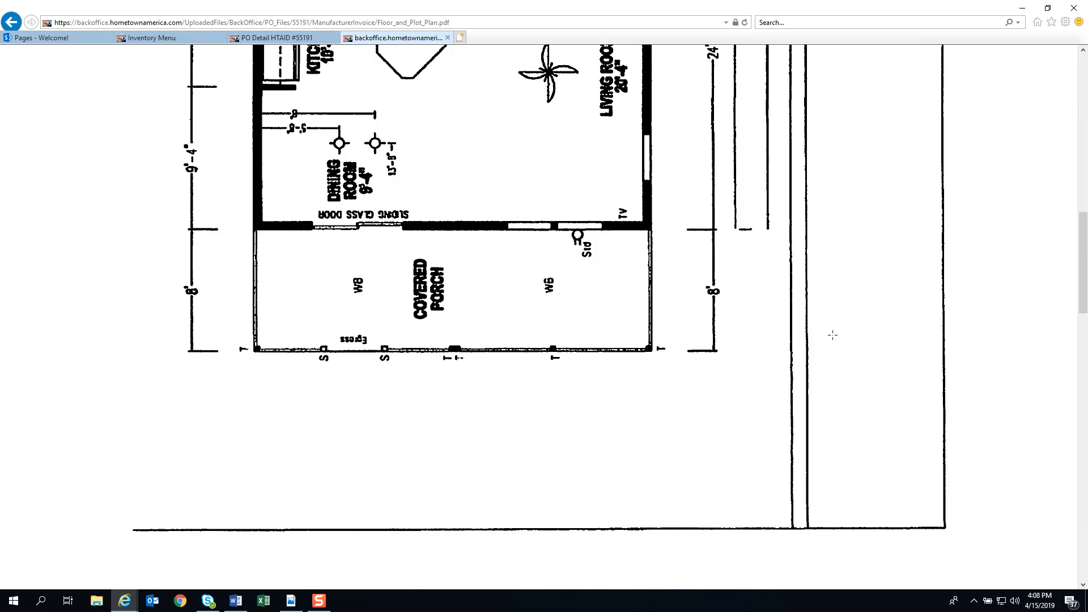
scroll(832, 340, up, 4)
scroll(832, 341, up, 20)
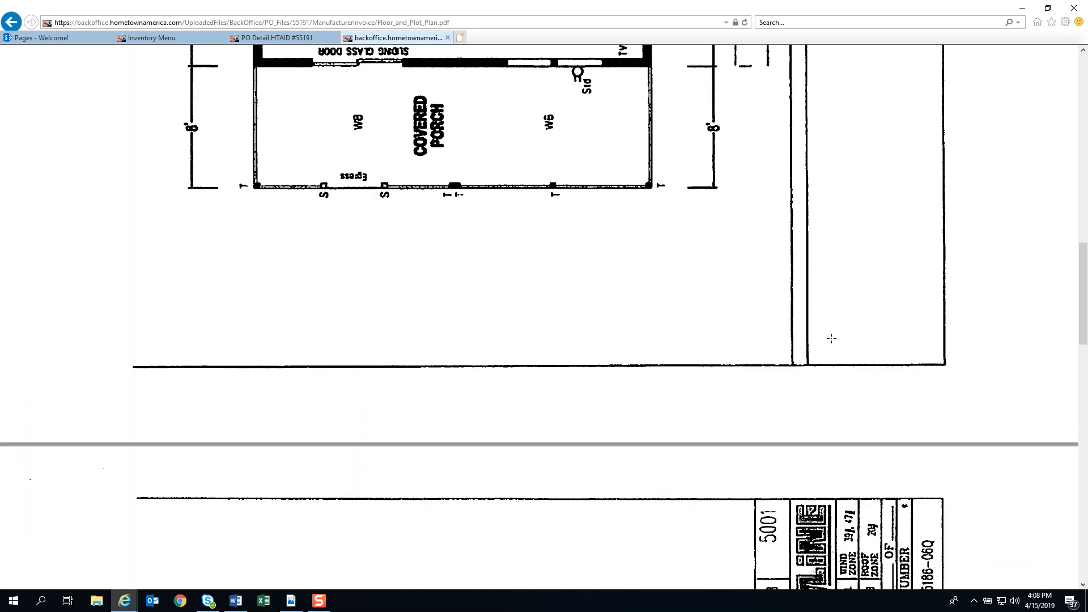
scroll(725, 272, up, 7)
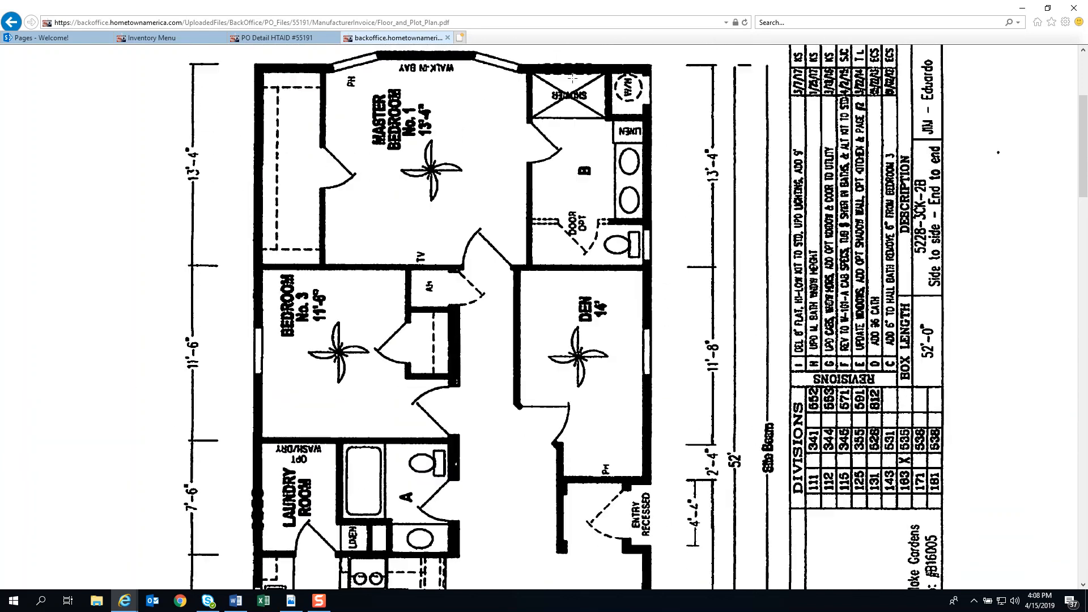
click(447, 38)
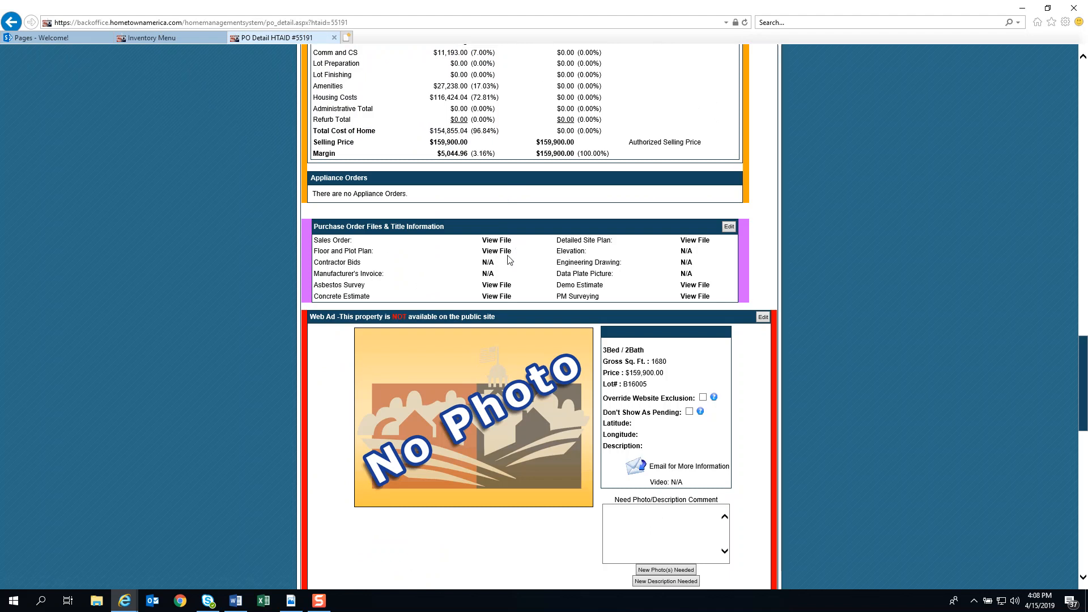
Open the home's Web Ad section for editing.
scroll(530, 225, up, 1)
scroll(530, 225, up, 8)
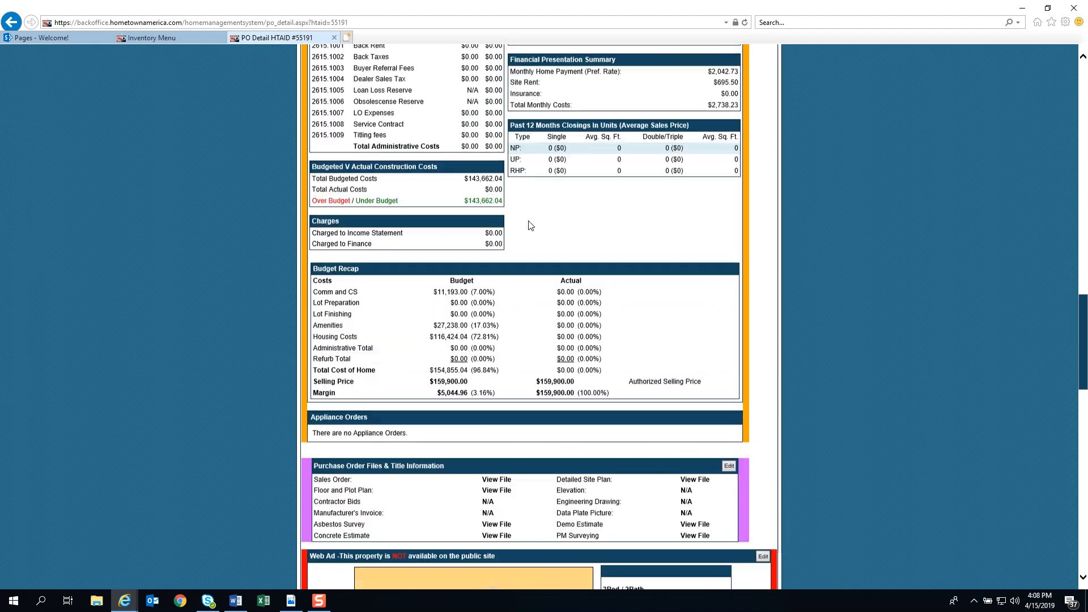
scroll(530, 225, down, 12)
scroll(530, 225, down, 1)
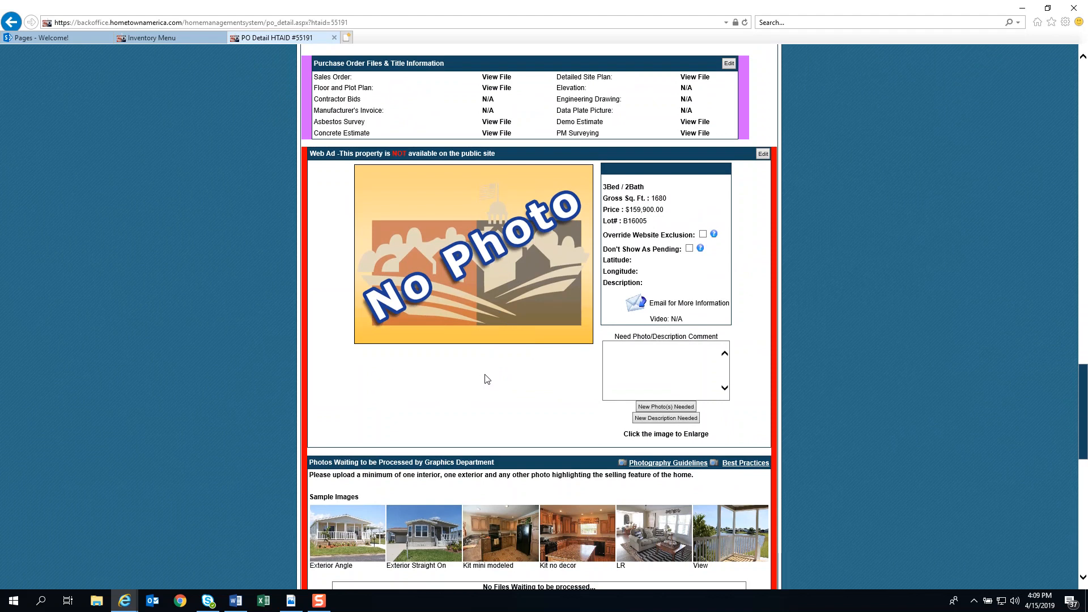
scroll(487, 379, up, 1)
scroll(487, 379, up, 2)
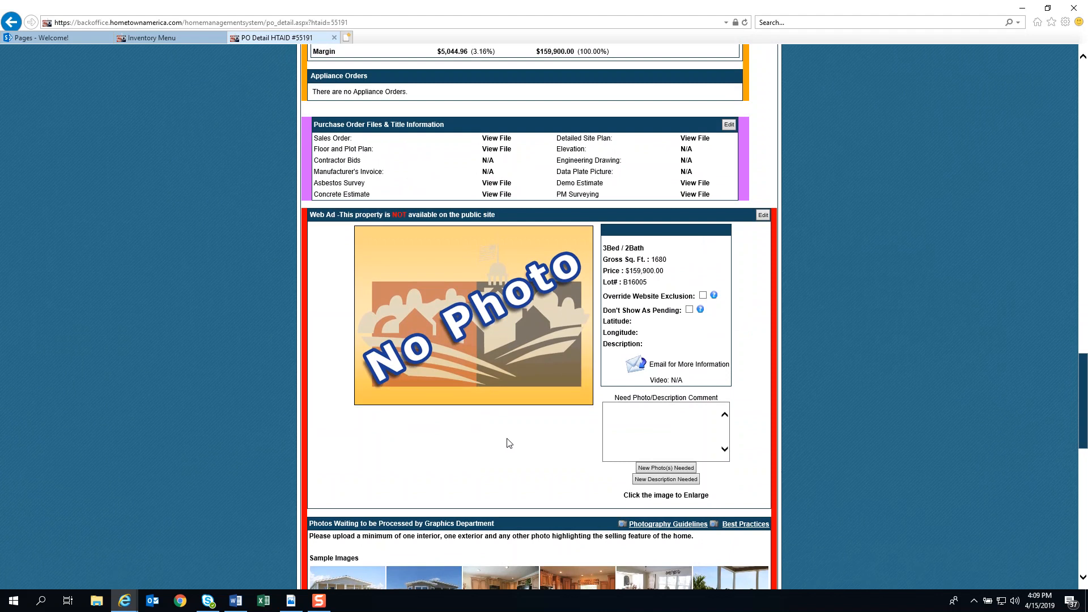
scroll(502, 449, up, 2)
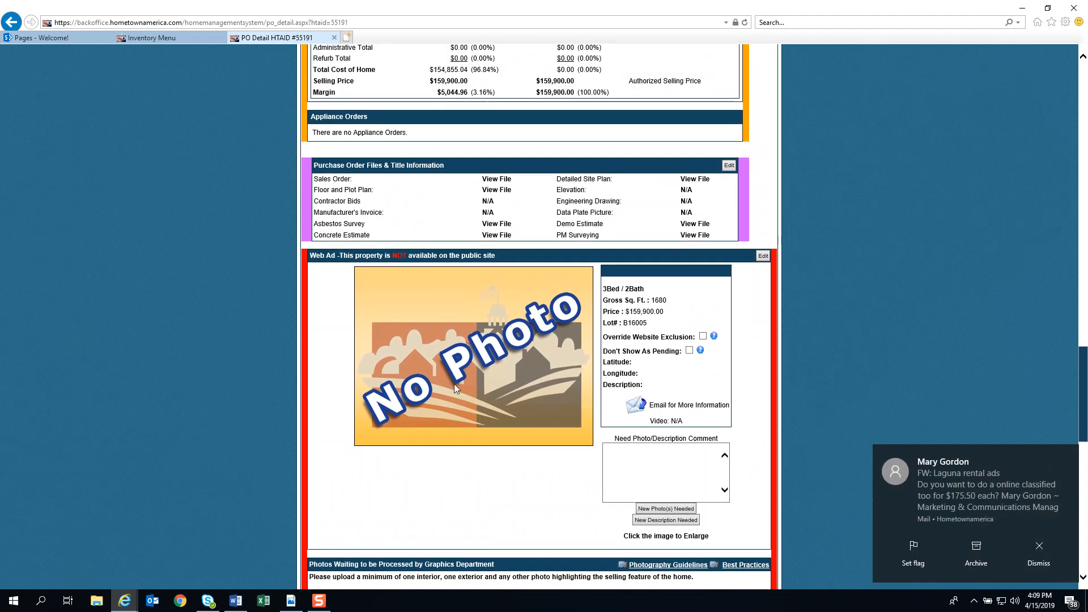
click(764, 256)
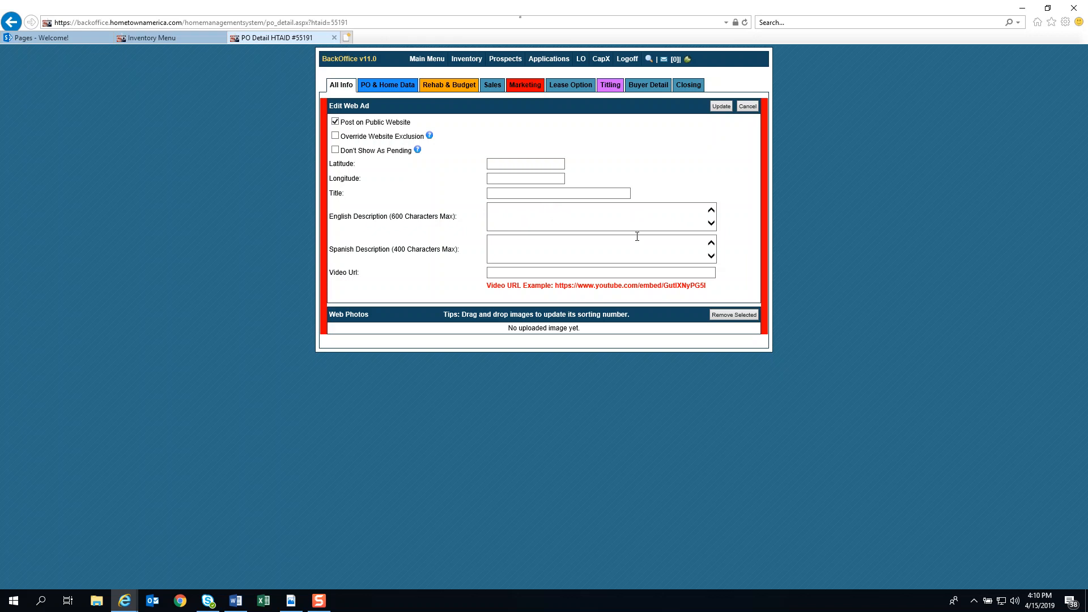
Bring the Word document into view and copy its title line "HILLTOP BUNGALO with HUGE LANAI".
drag(1087, 76, 392, 91)
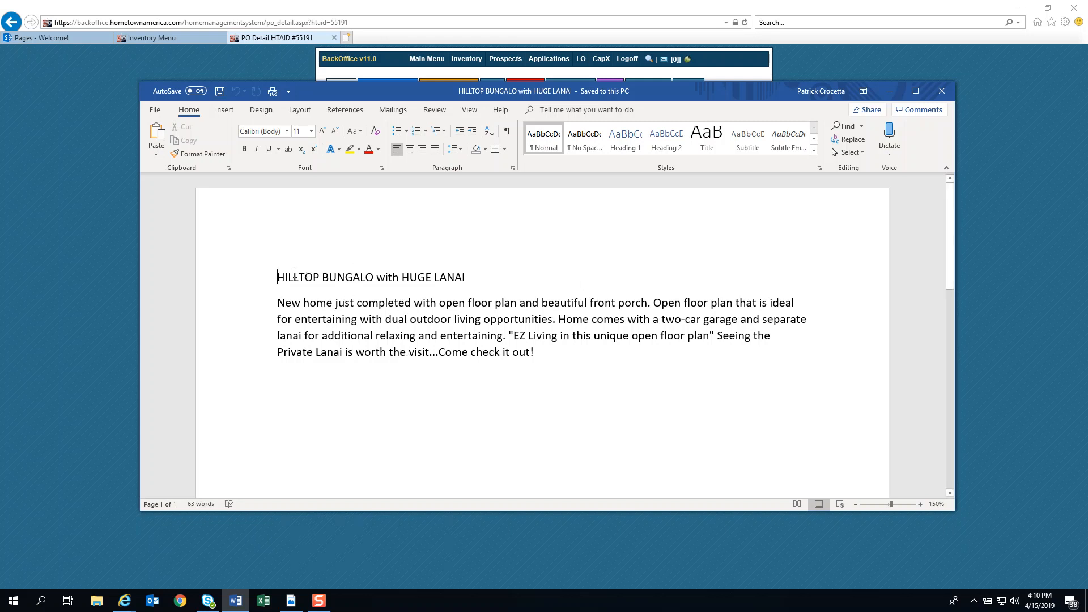
drag(274, 277, 473, 277)
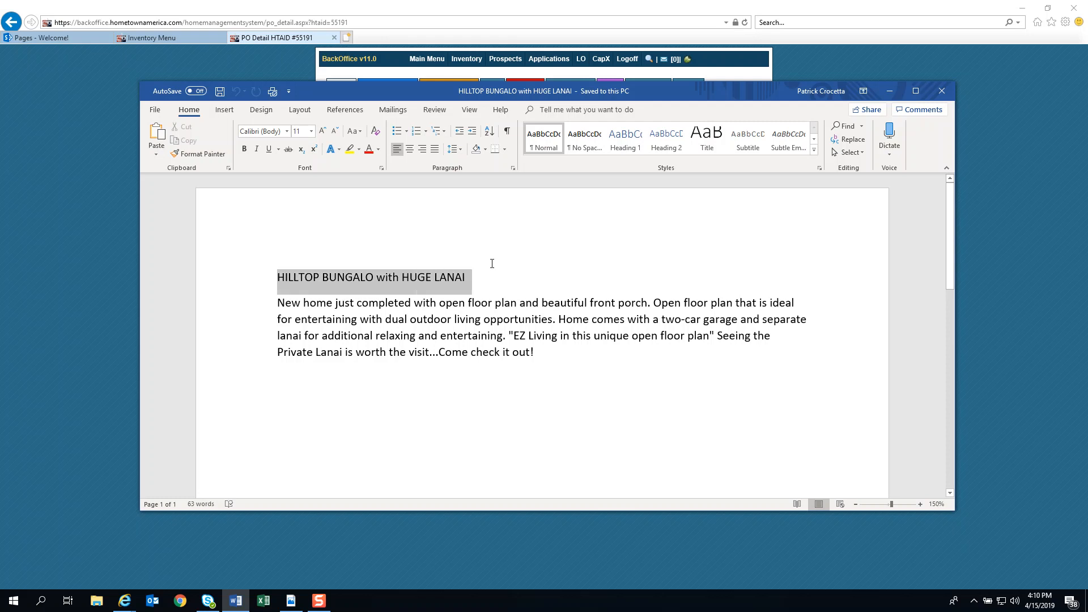
right_click(404, 282)
click(431, 302)
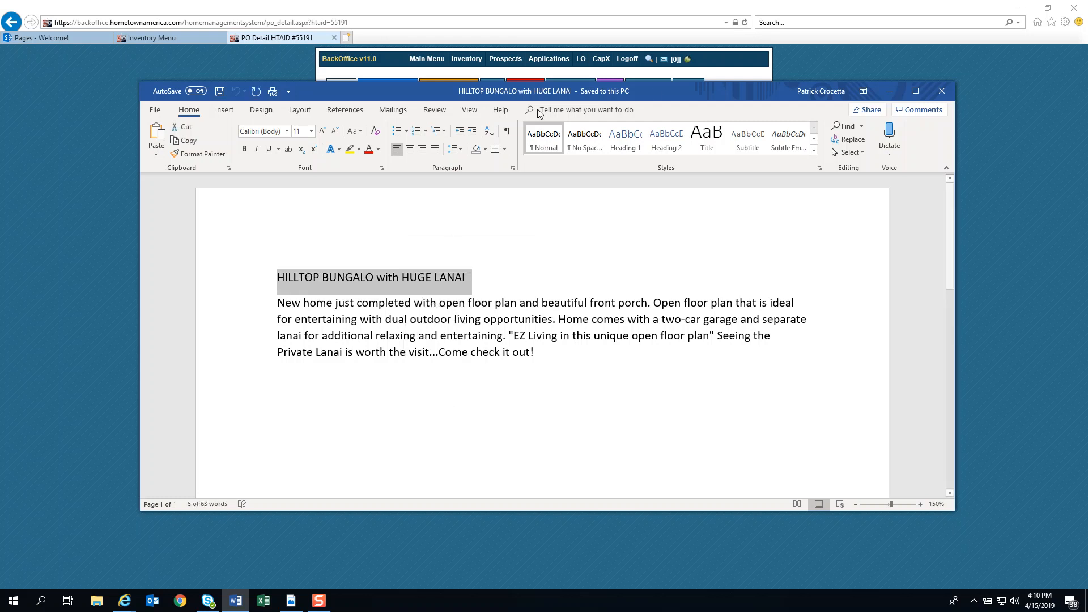
Paste the copied "HILLTOP BUNGALO with HUGE LANAI" into the Web Ad's Title field in the browser.
key(super+shift+Right)
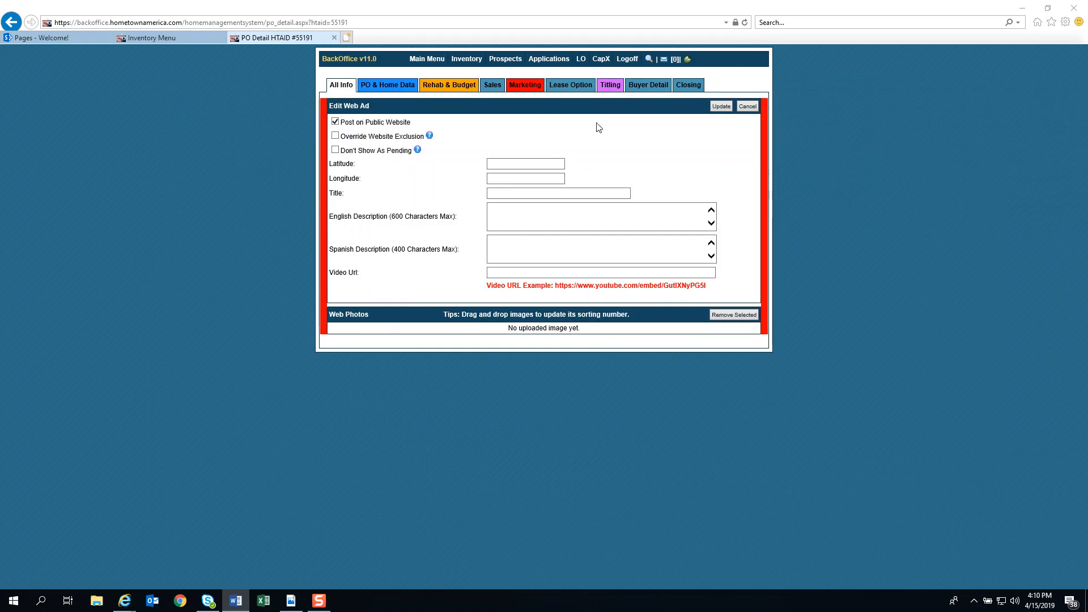
click(493, 193)
right_click(494, 193)
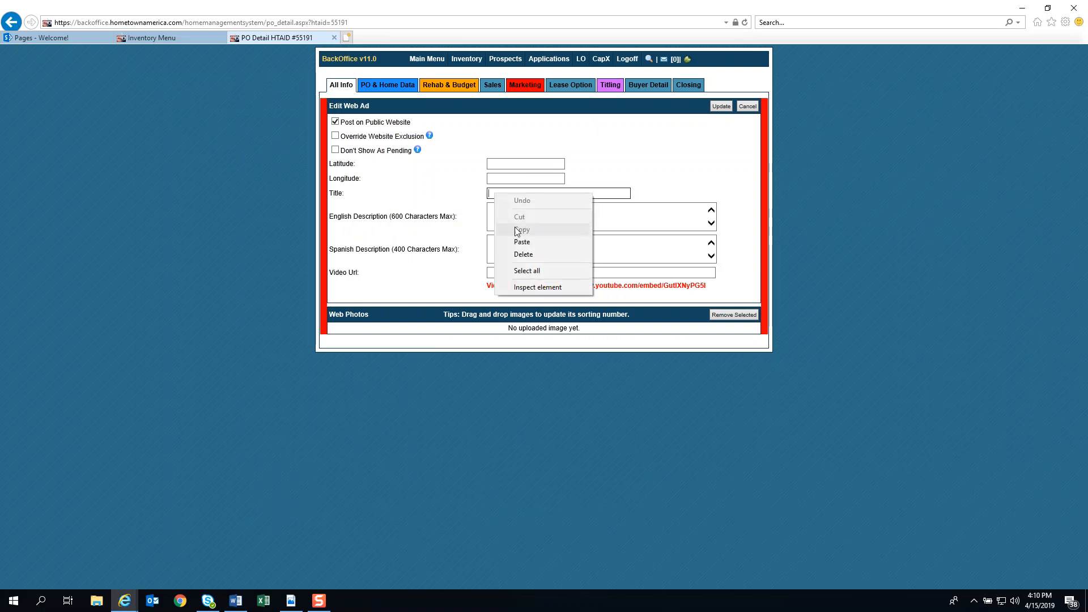
click(526, 242)
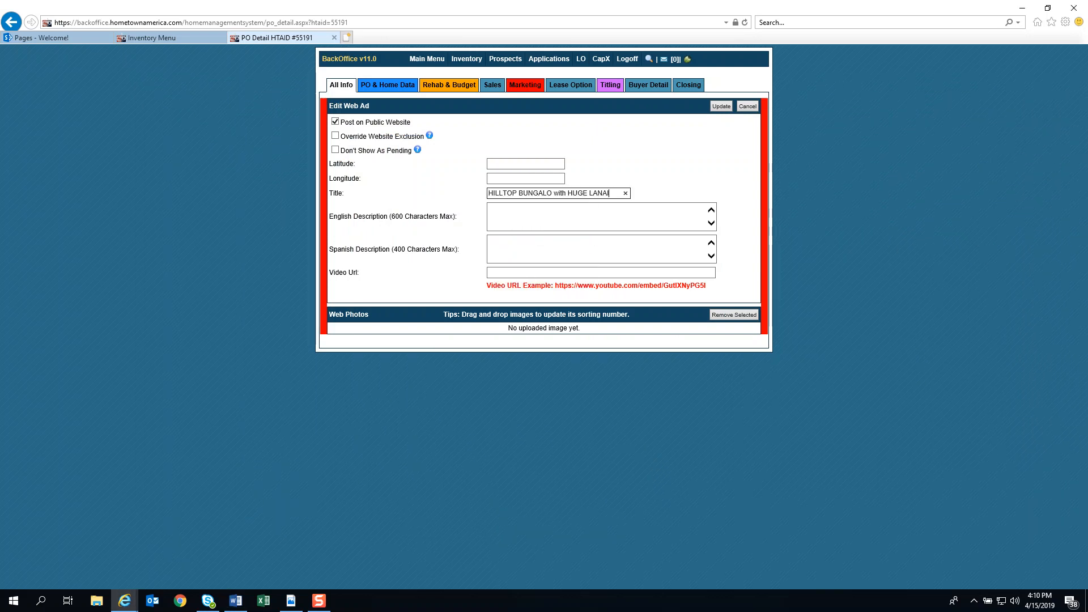
Bring the Word document back into view and copy the whole description paragraph below the title.
drag(1087, 108, 433, 137)
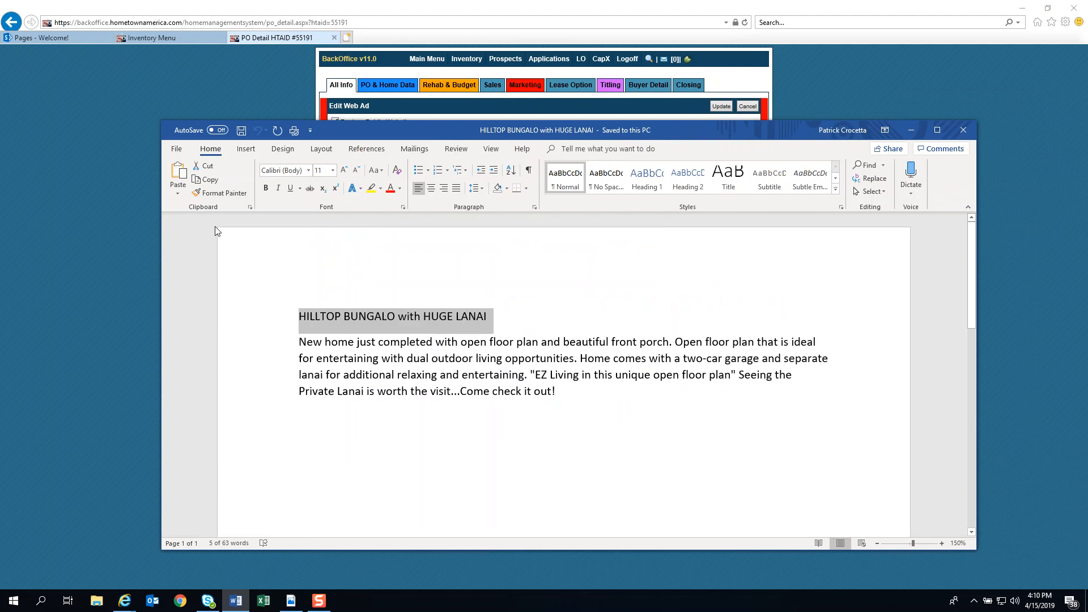
click(284, 374)
click(282, 333)
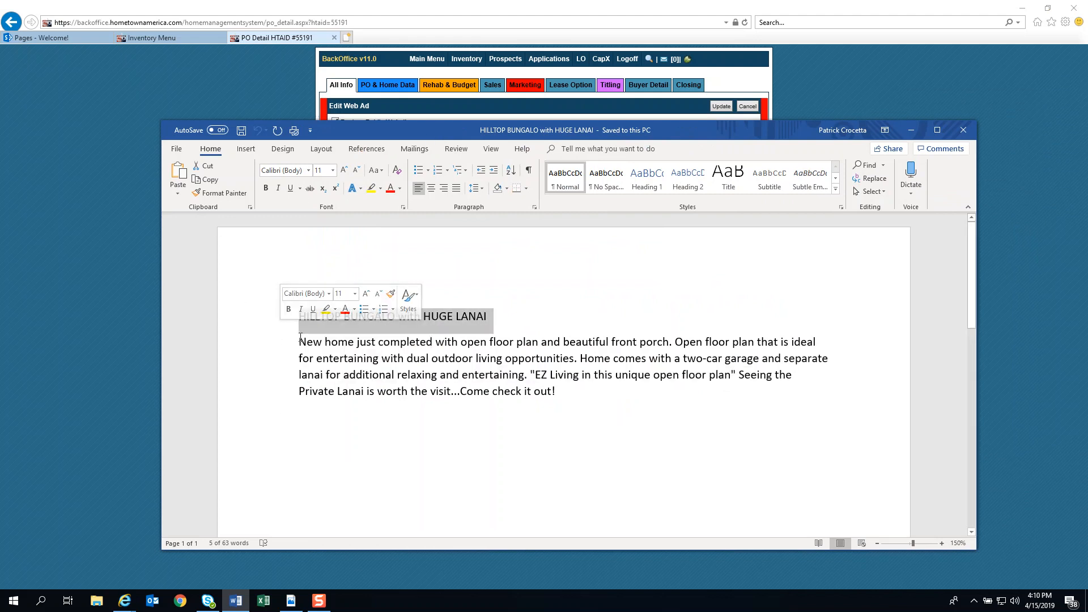
drag(298, 341, 572, 397)
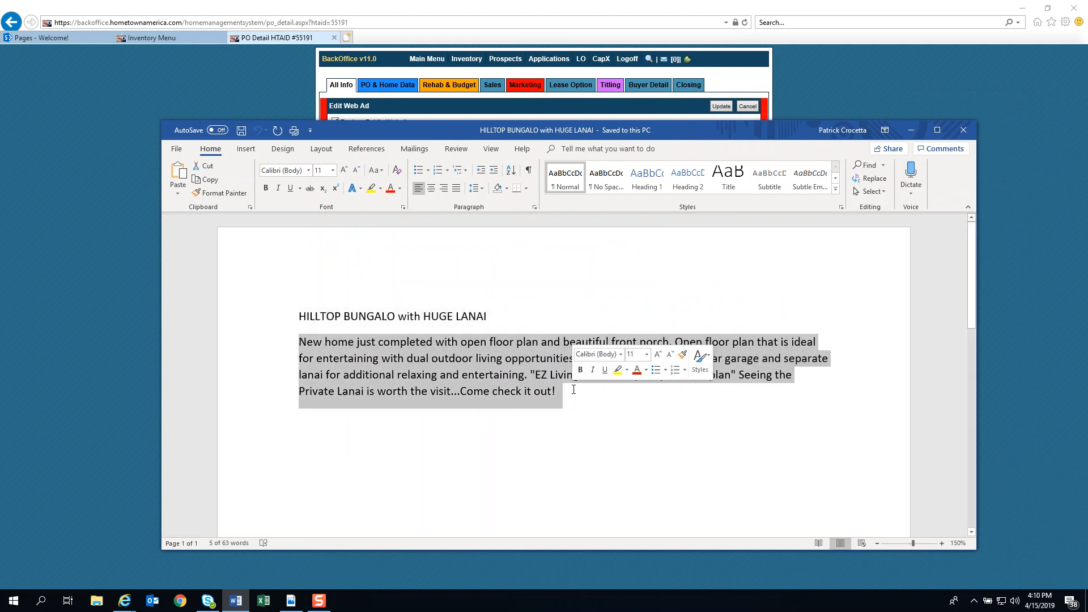
right_click(505, 379)
click(533, 401)
Move the Word document out of the way and paste the copied paragraph into the Web Ad's English Description.
drag(713, 127, 1086, 132)
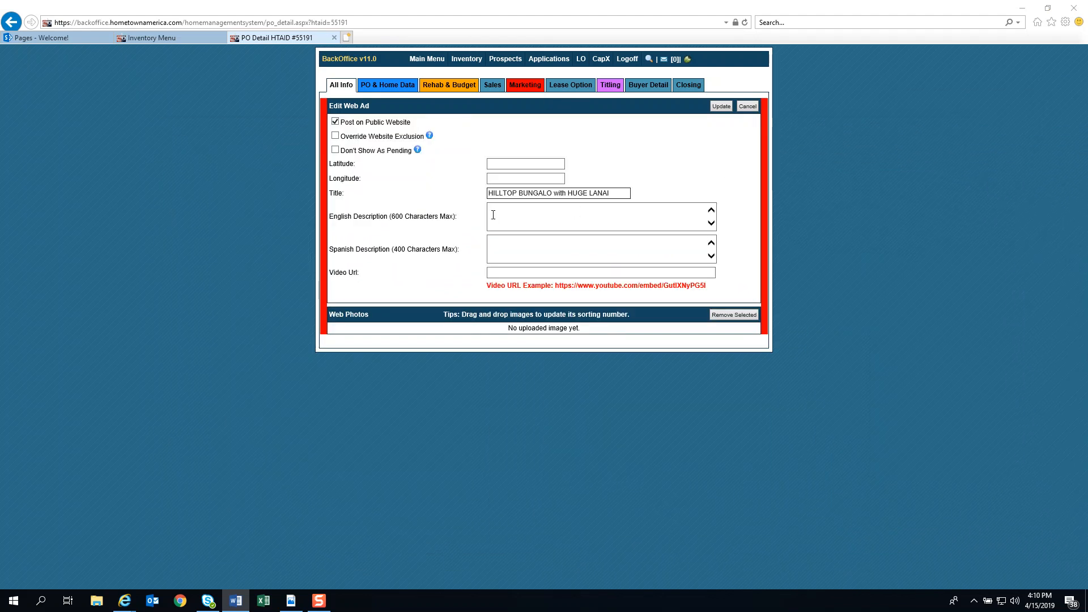
click(493, 215)
right_click(493, 216)
click(520, 264)
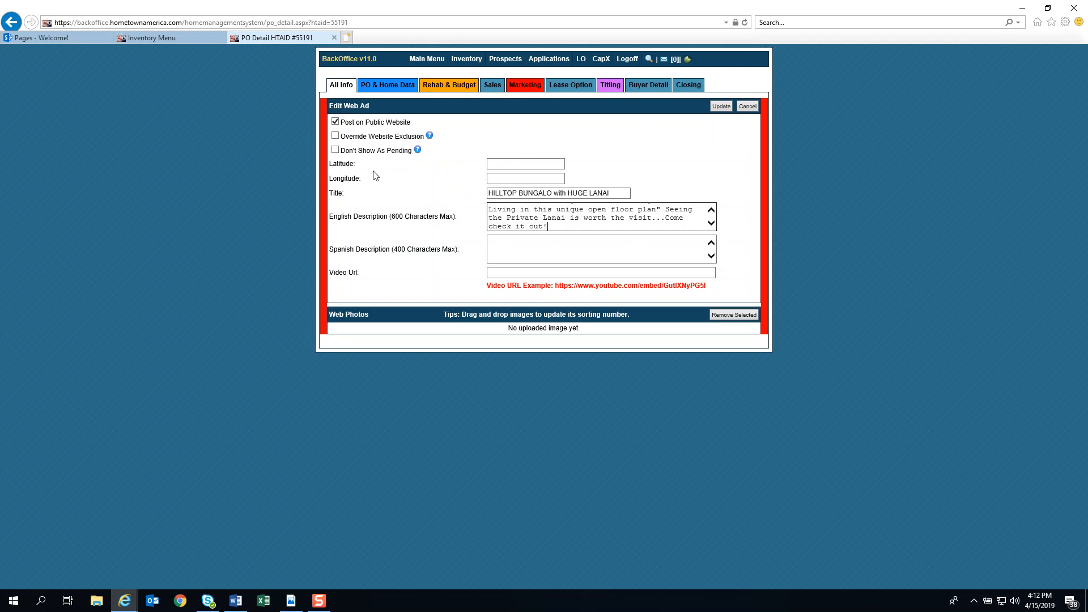
Enable Override Website Exclusion for the Web Ad and save the ad.
click(335, 138)
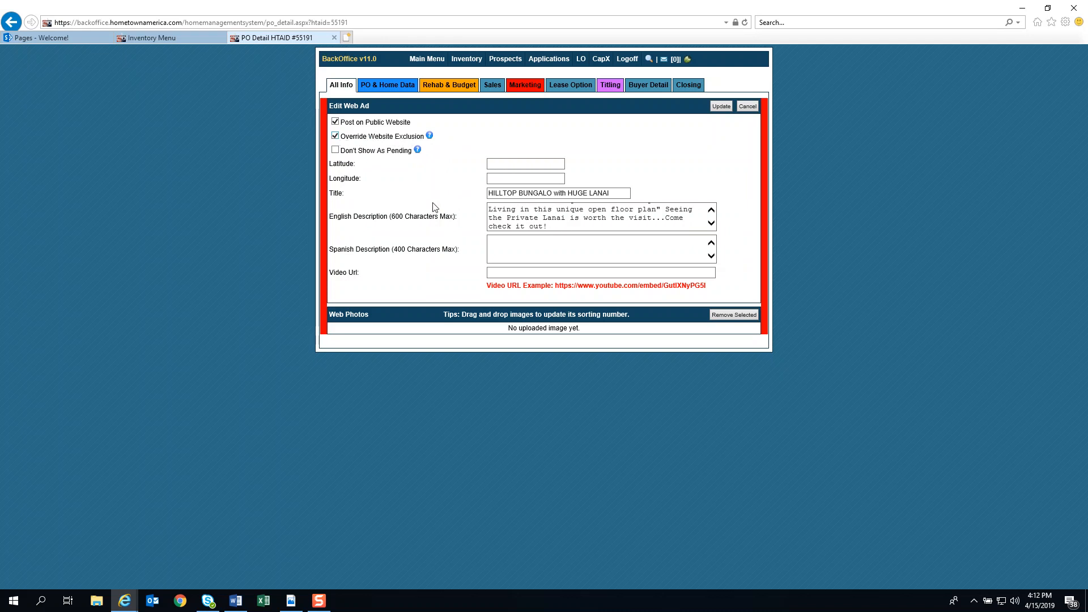
click(719, 107)
scroll(637, 318, down, 20)
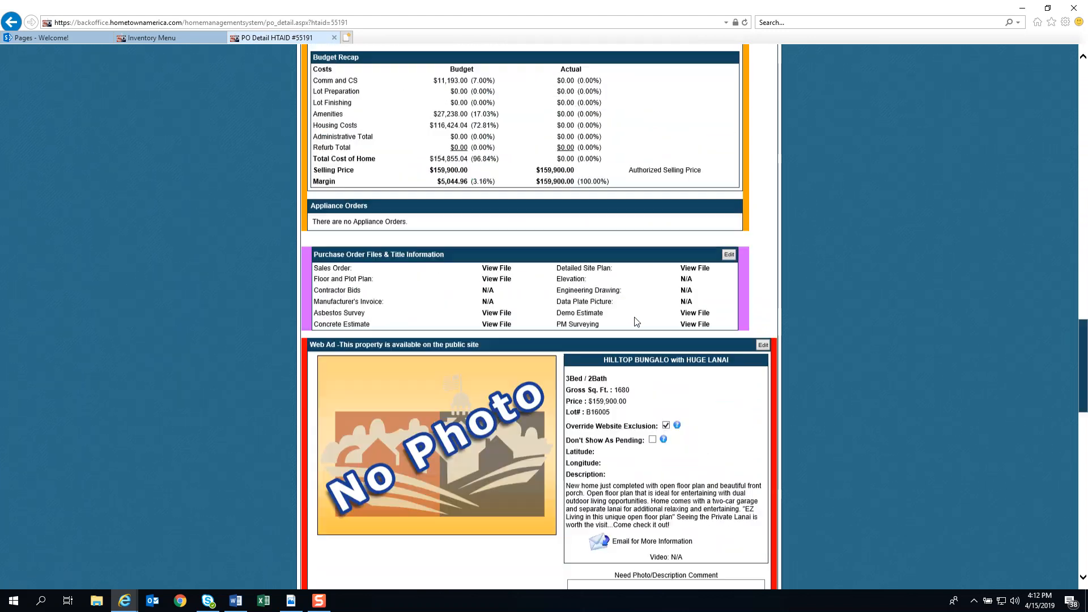
Examine the saved Web Ad, the photo upload area with its sample images, and the room layout in The Morgan Floor Plan.pdf.
scroll(637, 321, down, 5)
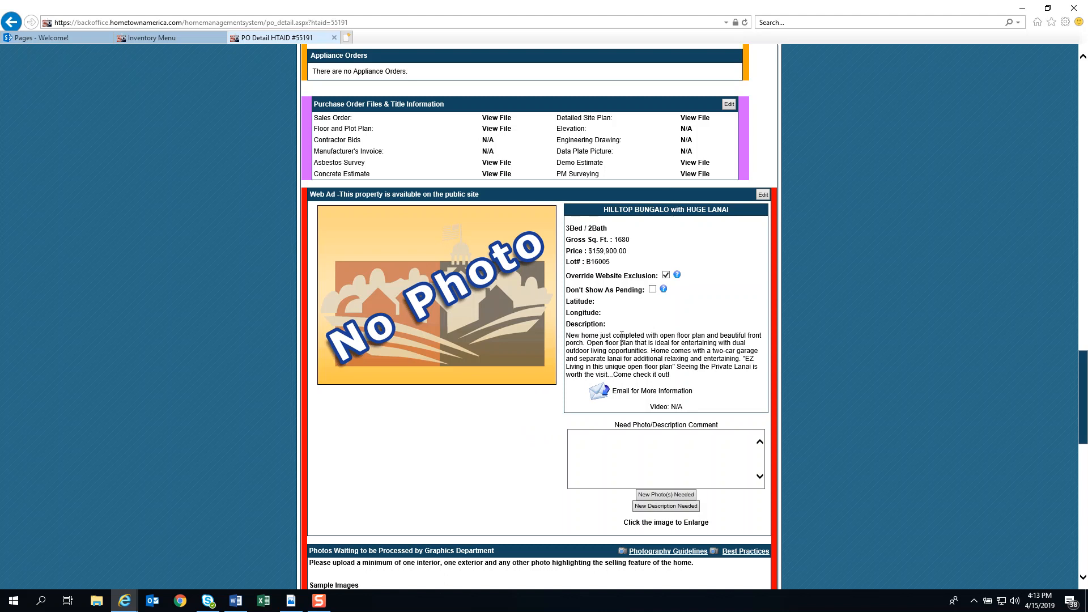
scroll(559, 371, down, 1)
scroll(555, 373, down, 4)
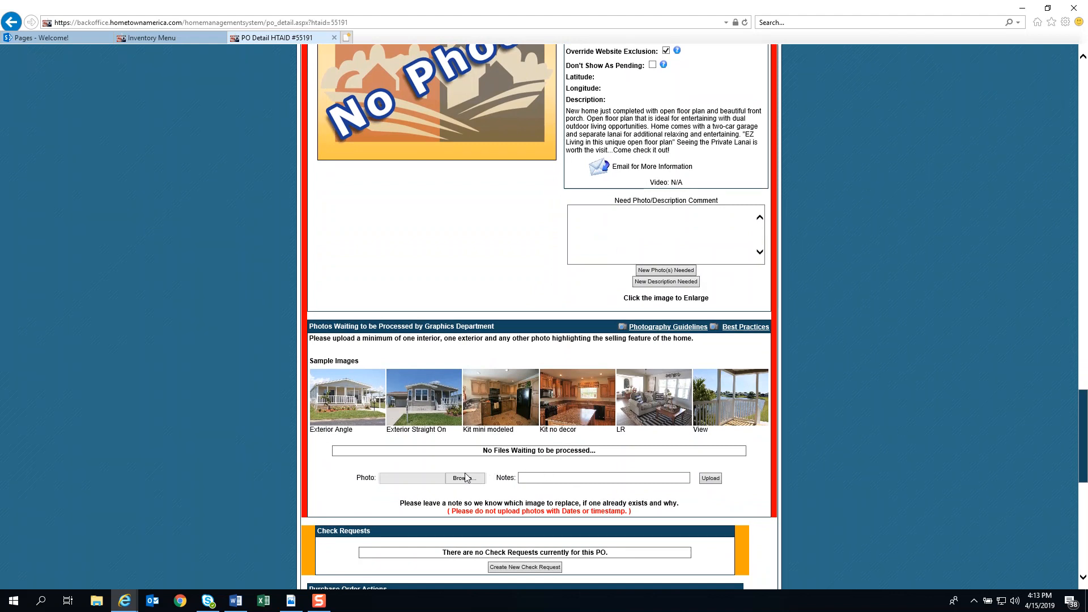
drag(1087, 36, 382, 41)
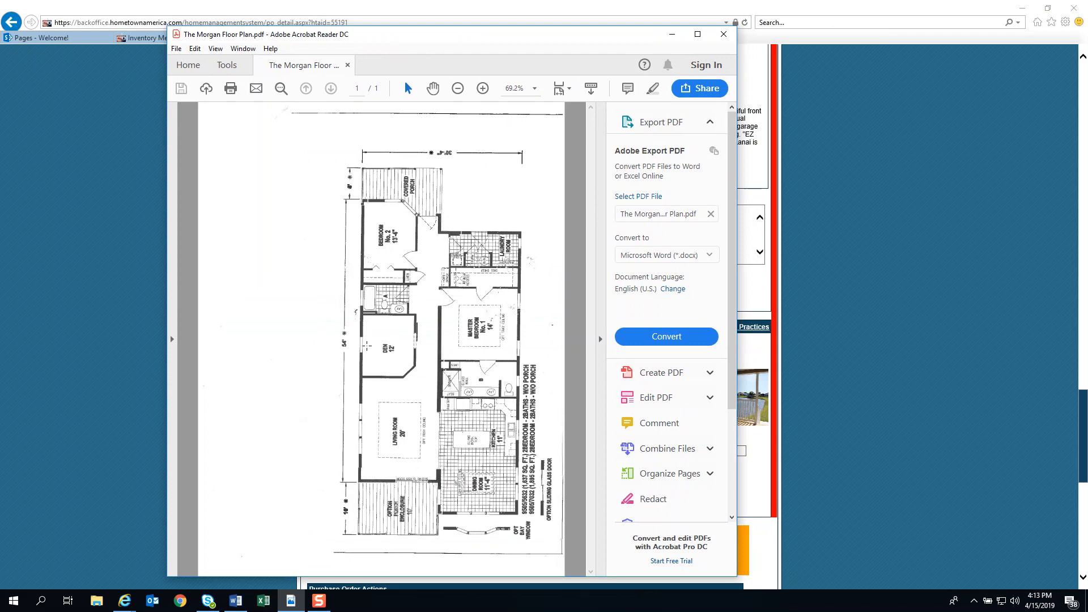
drag(548, 37, 1087, 45)
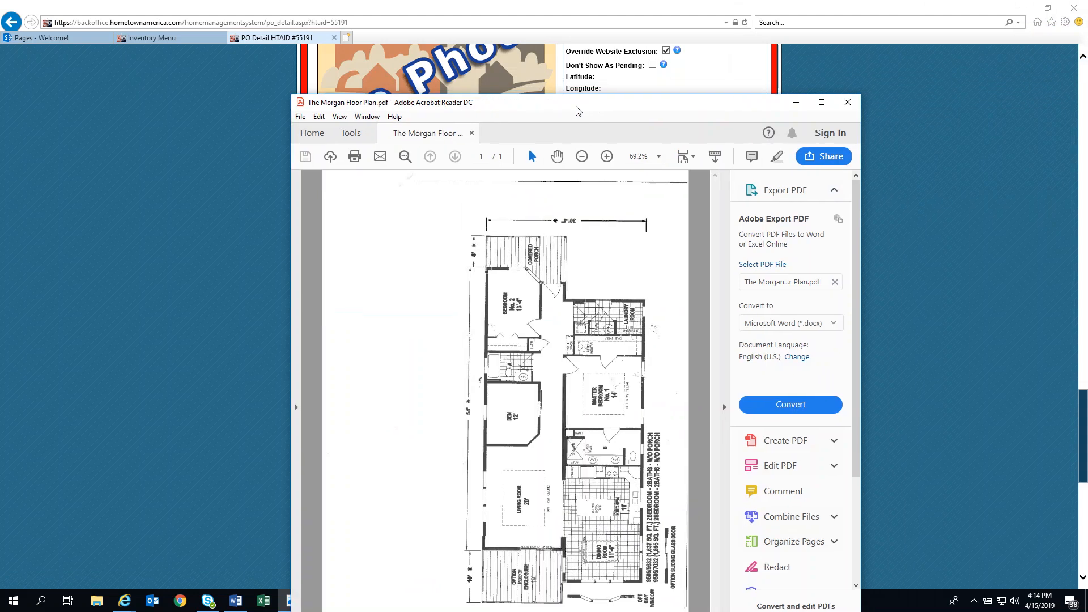
drag(578, 113, 481, 45)
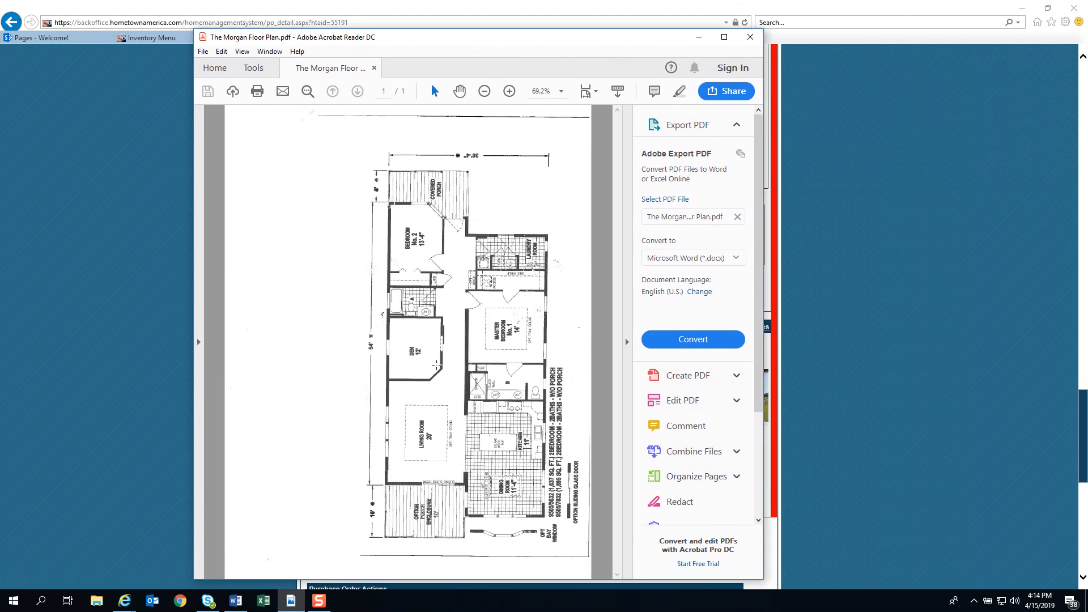
drag(491, 39, 1087, 79)
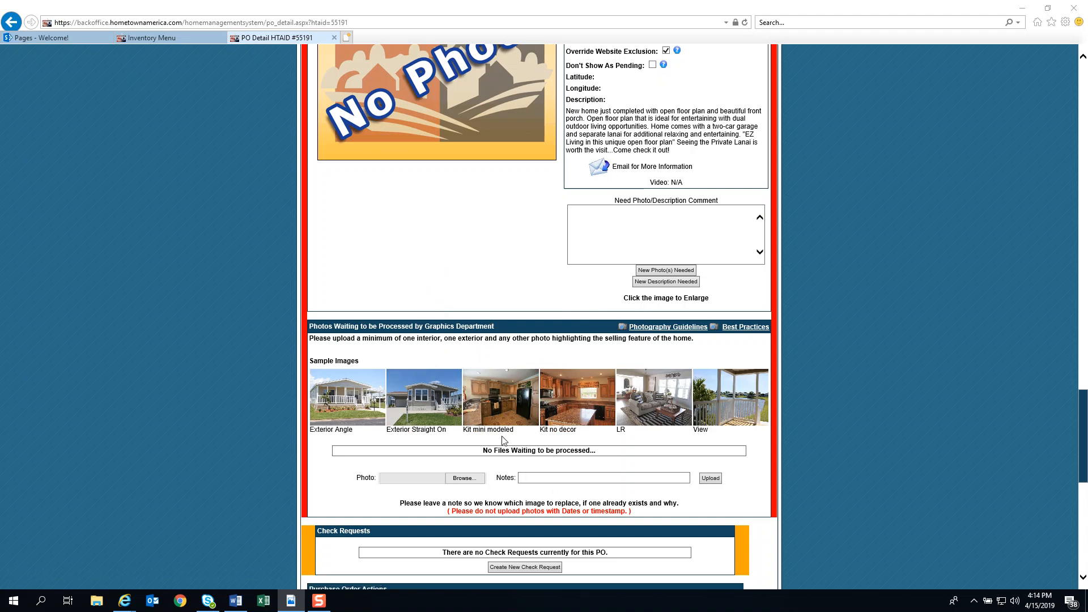
scroll(454, 225, up, 2)
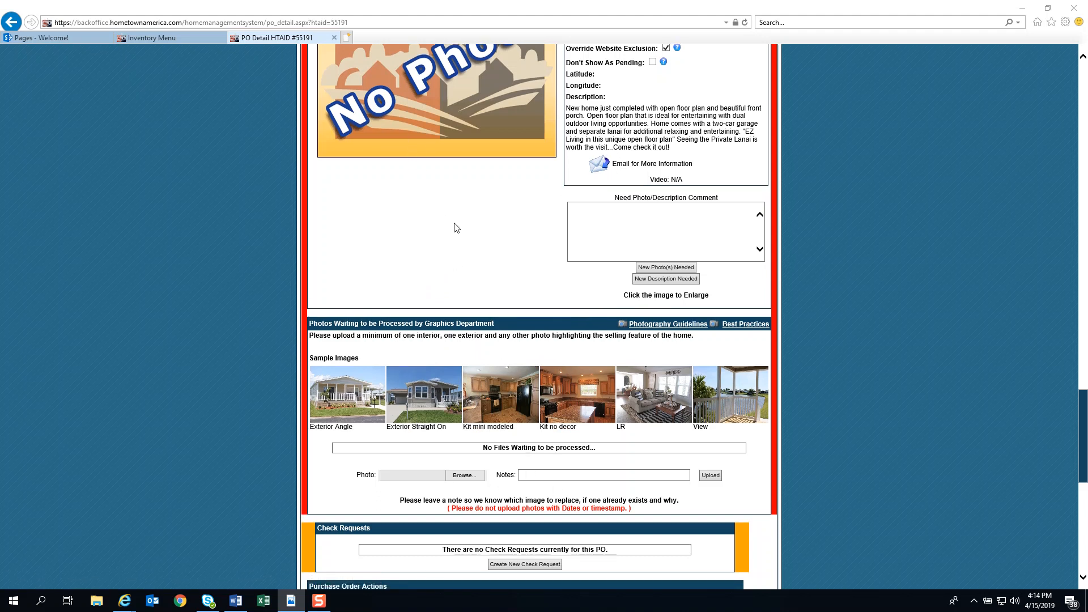
scroll(454, 224, up, 1)
scroll(457, 274, down, 2)
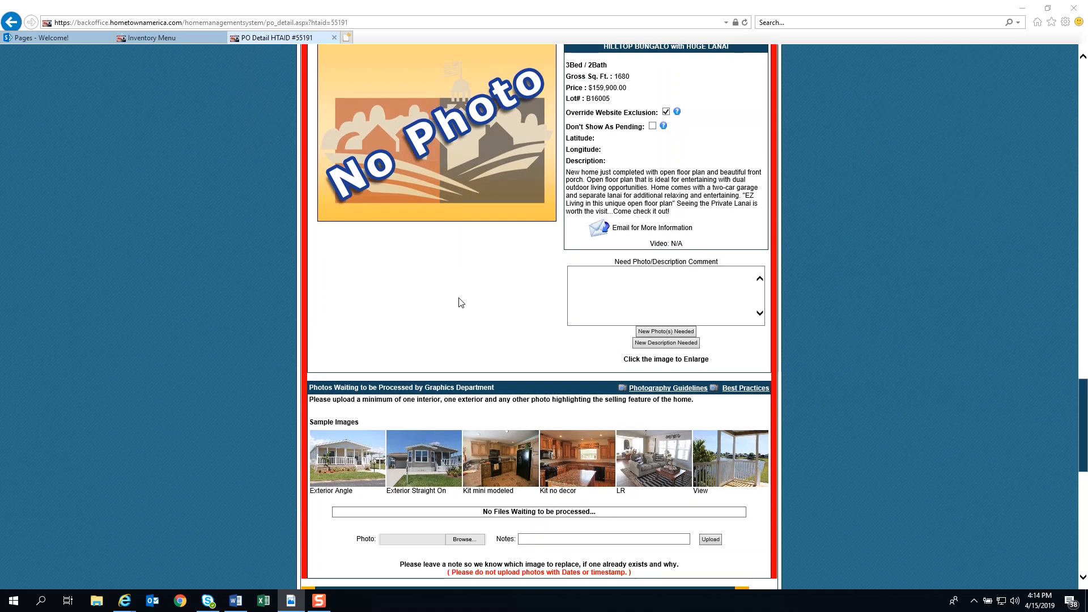
scroll(505, 260, down, 5)
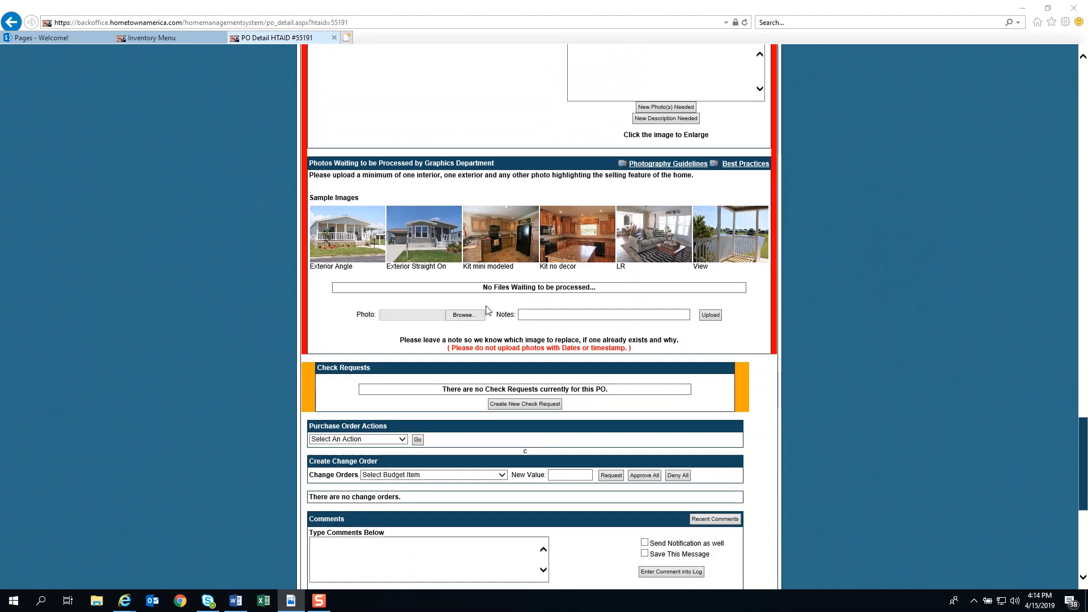
Reopen the Web Ad for editing to check its fields, and leave it without saving.
scroll(487, 310, up, 8)
scroll(463, 300, up, 1)
click(763, 195)
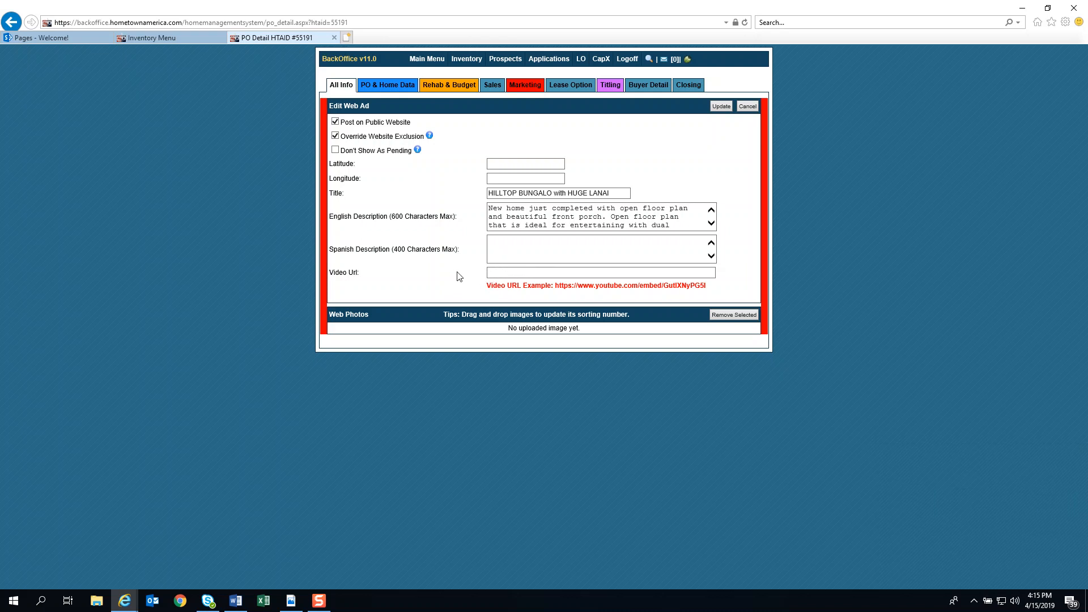
click(739, 110)
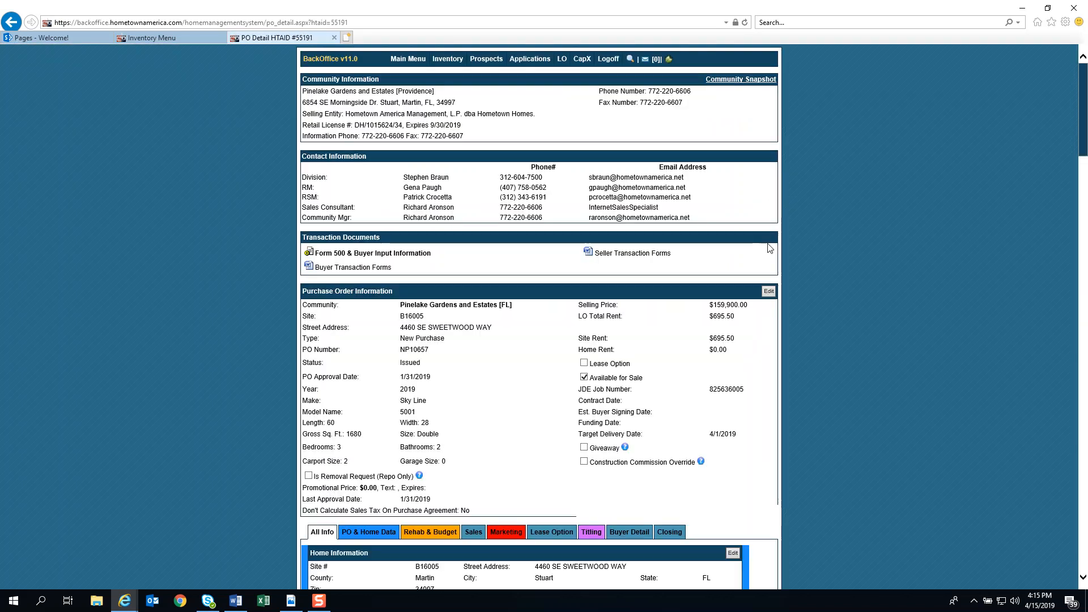
Review the Web Ad's title, description and photo area again, and look once more at the Morgan floor plan.
scroll(737, 261, down, 20)
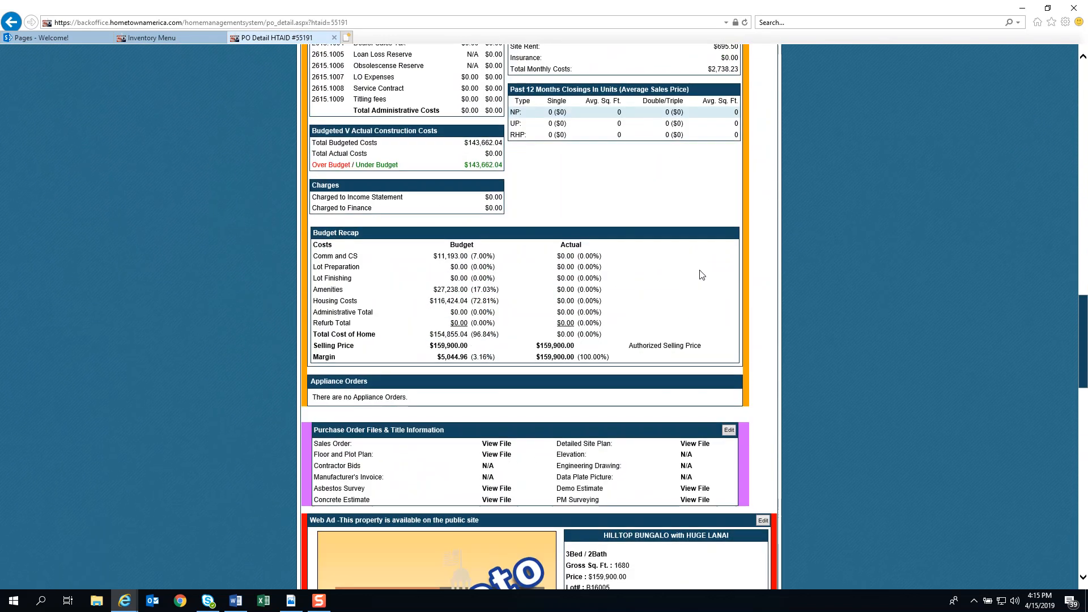
scroll(701, 274, down, 4)
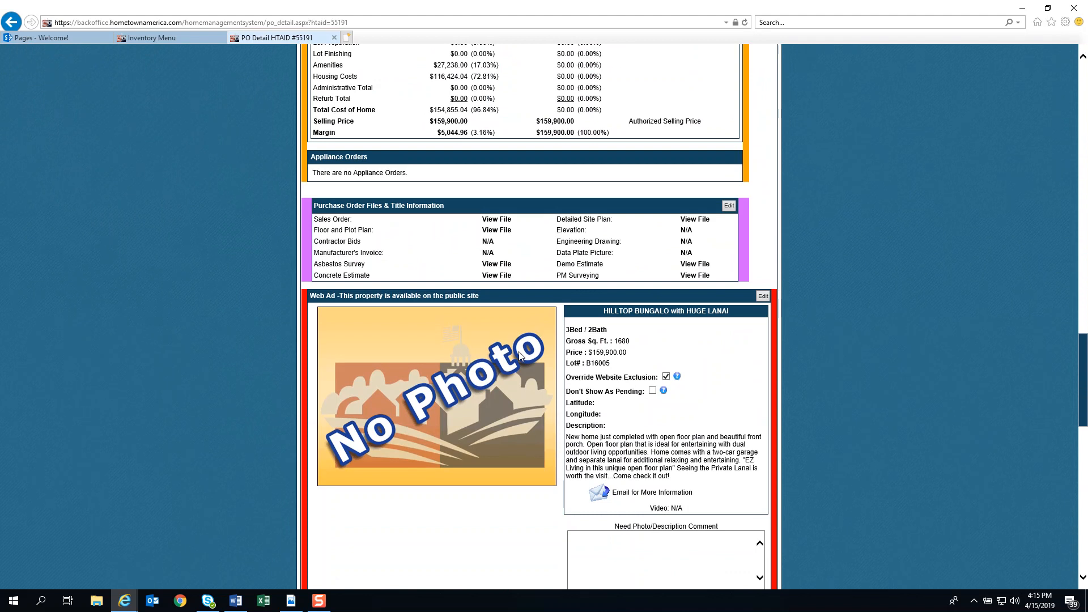
scroll(589, 425, down, 1)
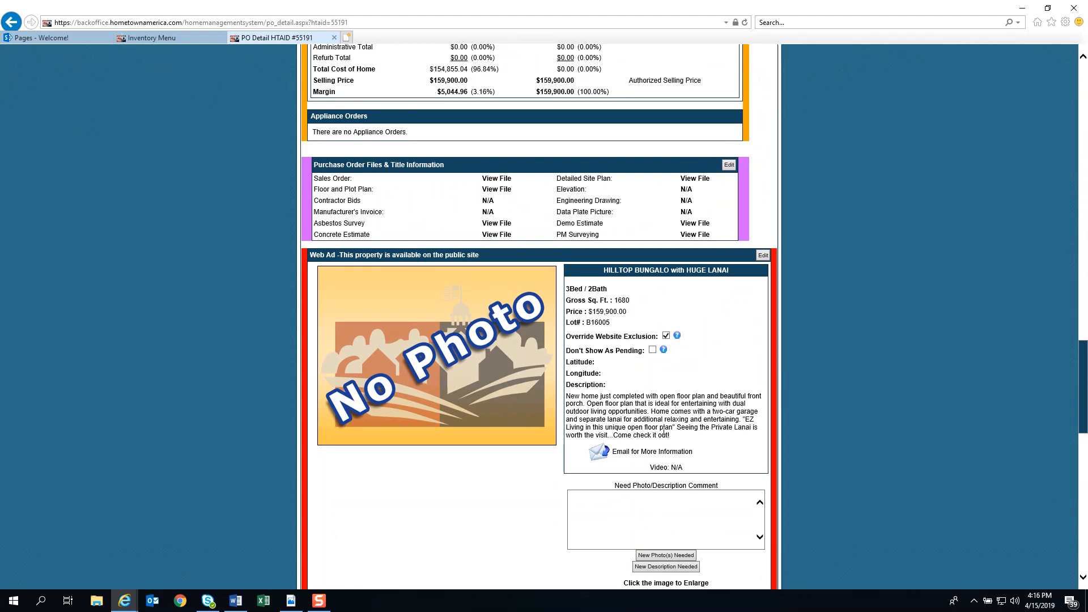
scroll(476, 521, down, 2)
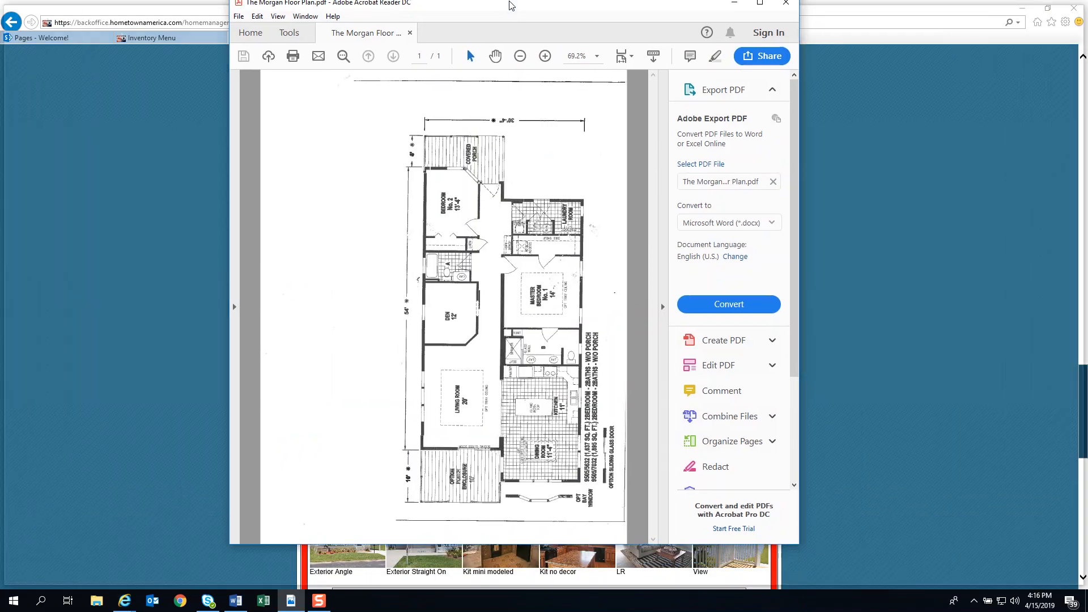
drag(512, 6, 1087, 74)
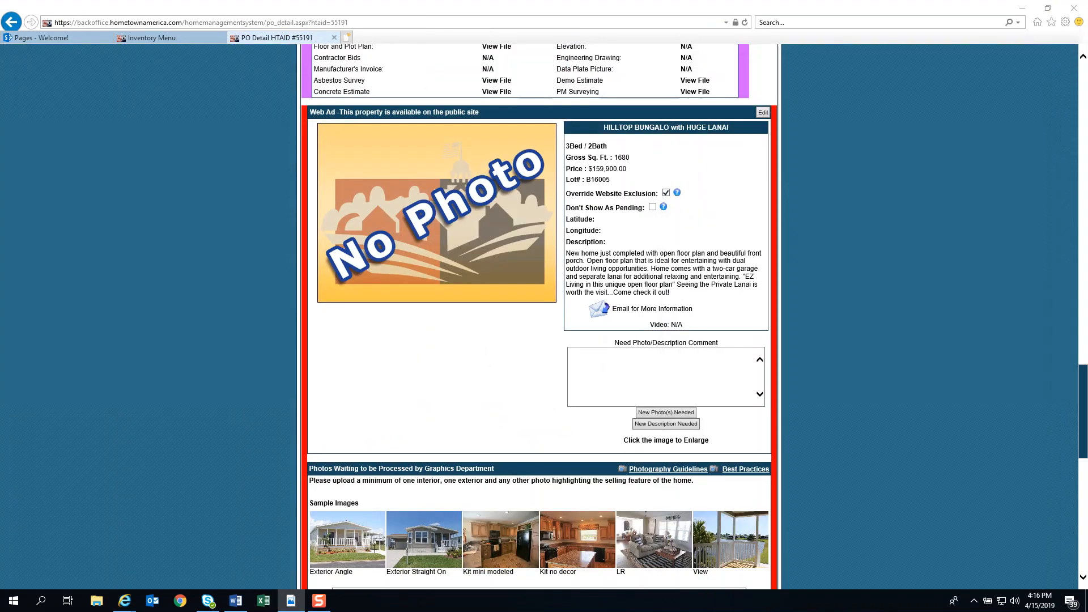